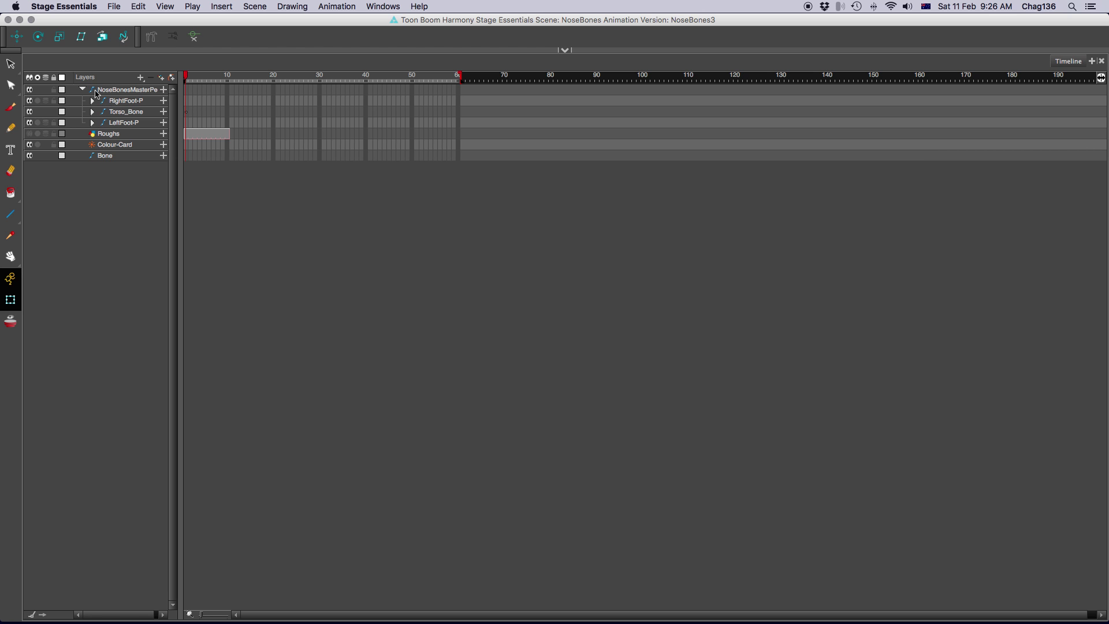
Step: Expand the LeftFoot-P, Left_Leg_Bone, Torso_Bone, KO_LeftArm and KO_RightArm layers
{"action": "left_click", "coordinate": [92, 122]}
{"action": "left_click", "coordinate": [104, 134]}
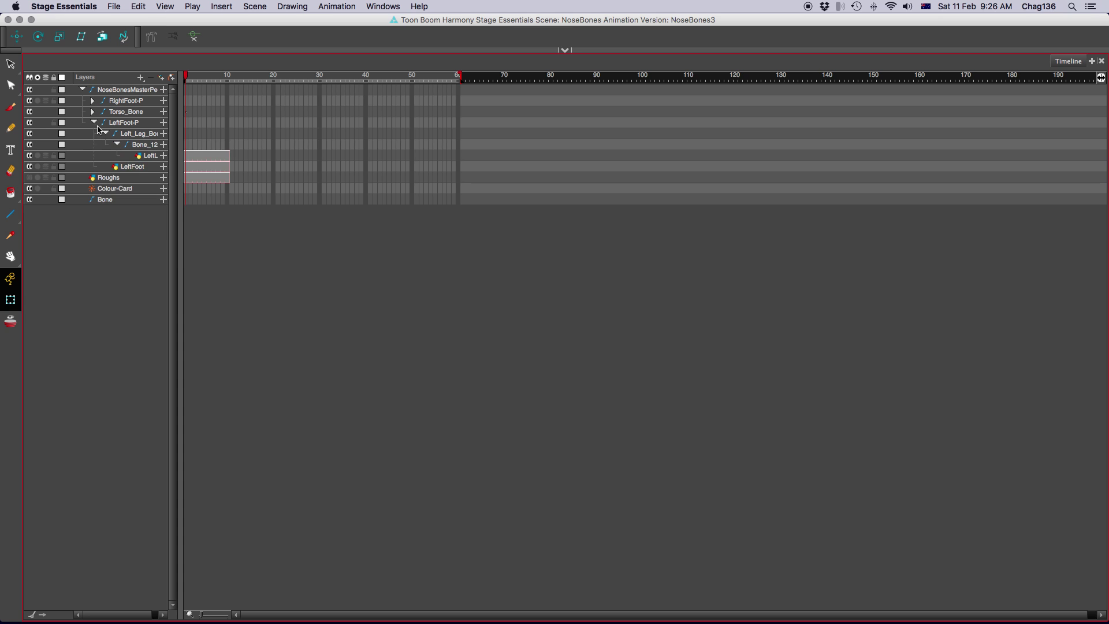
{"action": "left_click", "coordinate": [93, 112]}
{"action": "left_click", "coordinate": [127, 156]}
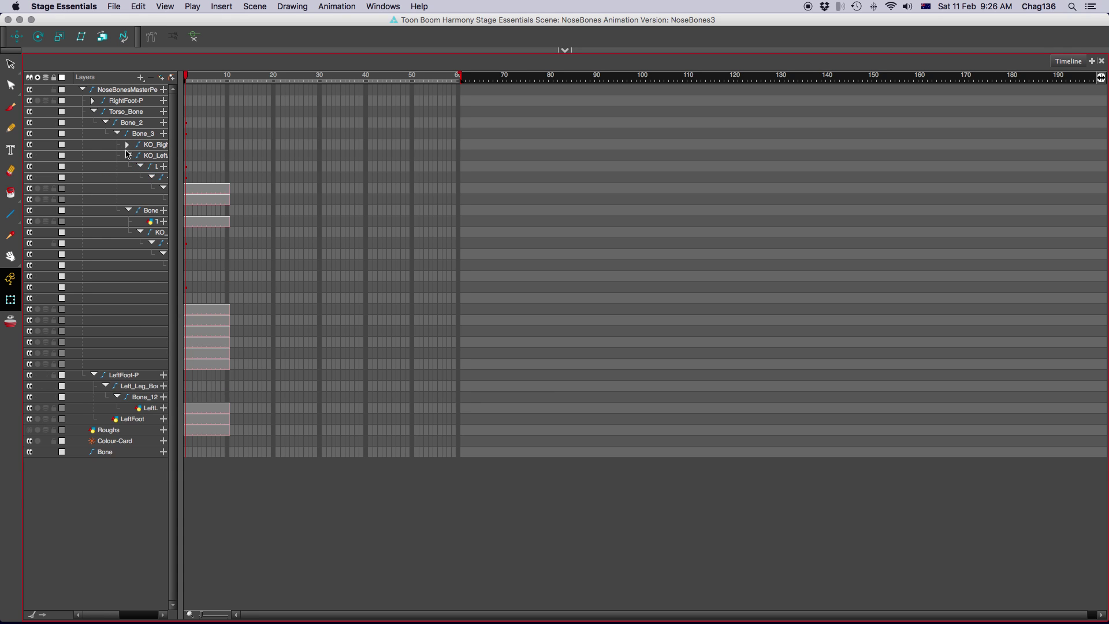
{"action": "left_click", "coordinate": [126, 145]}
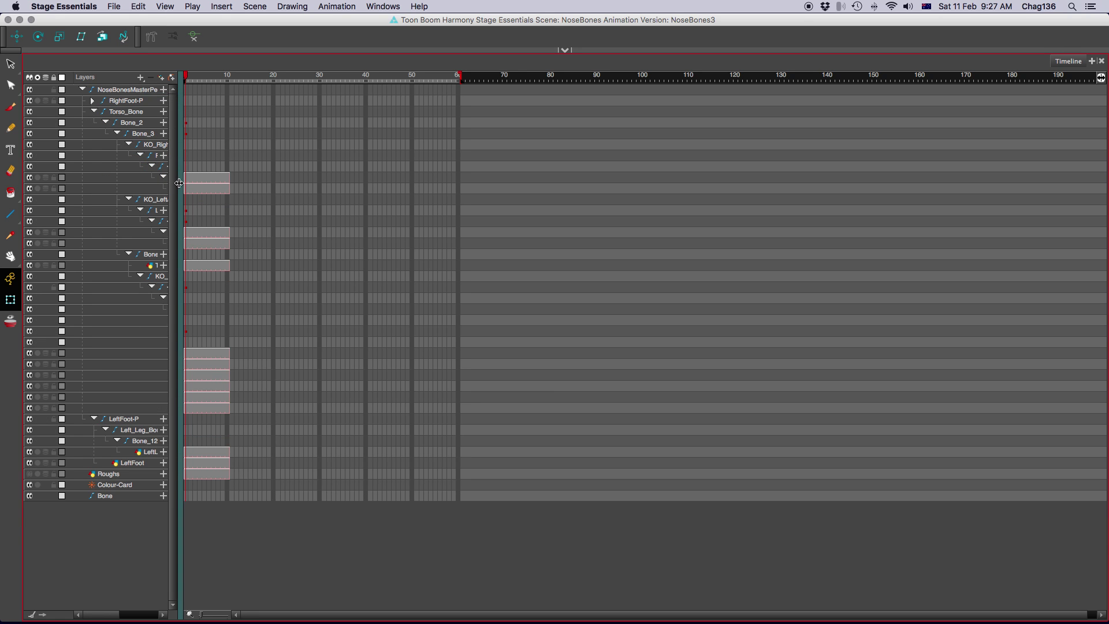
Step: Widen the layer list for full names, expand RightFoot-P and Right_Leg_Bone, and show the Parameters column
{"action": "left_click_drag", "start_coordinate": [178, 182], "coordinate": [489, 213]}
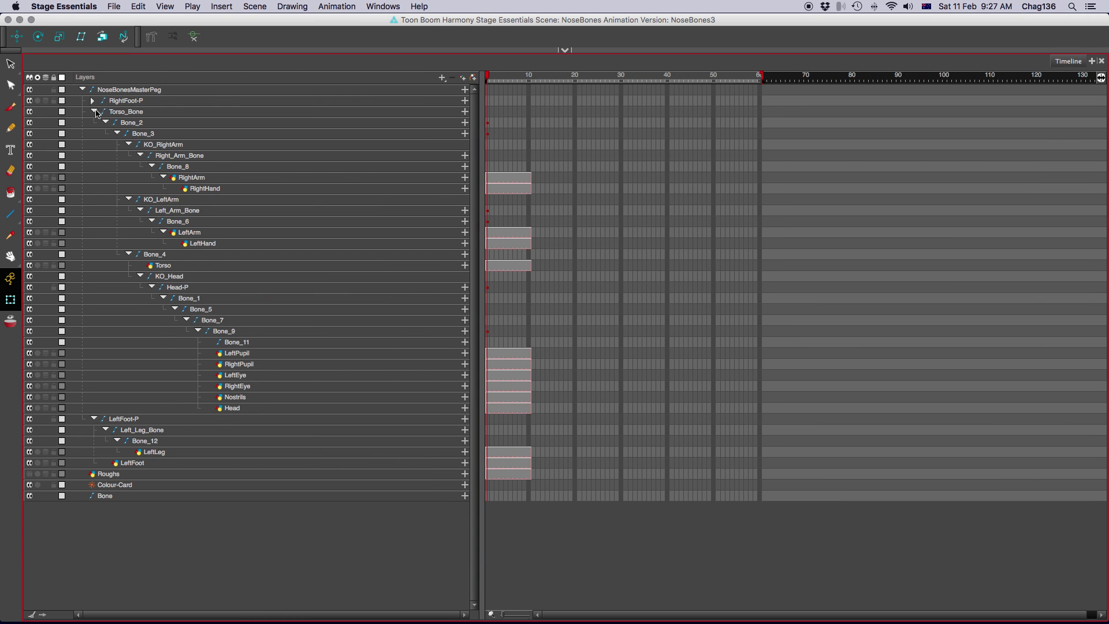
{"action": "left_click", "coordinate": [93, 100]}
{"action": "left_click", "coordinate": [105, 112]}
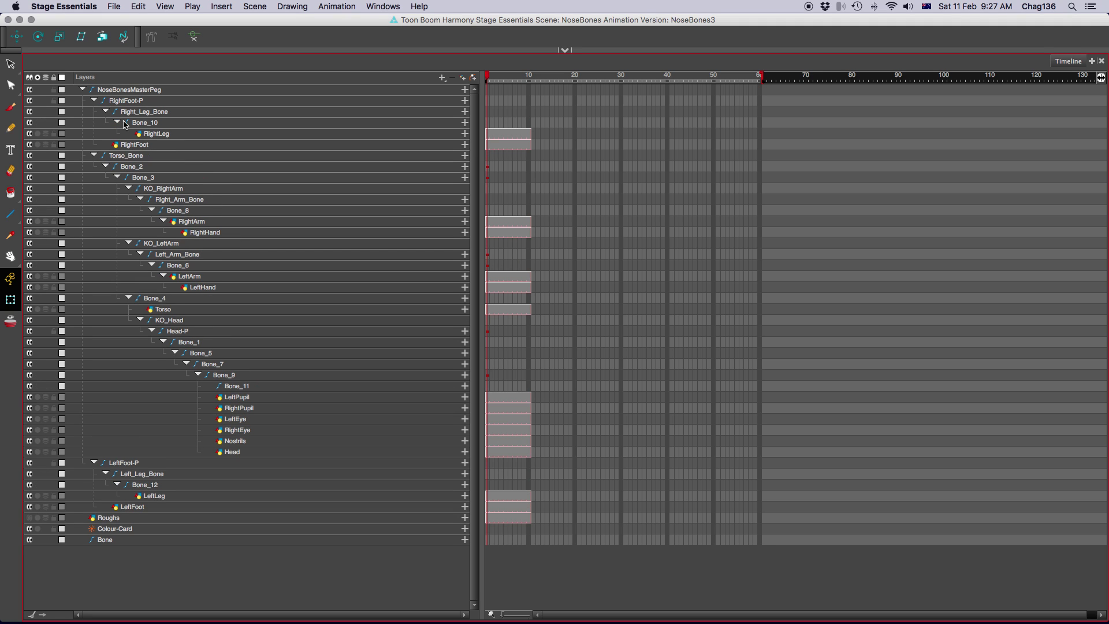
{"action": "left_click", "coordinate": [32, 617]}
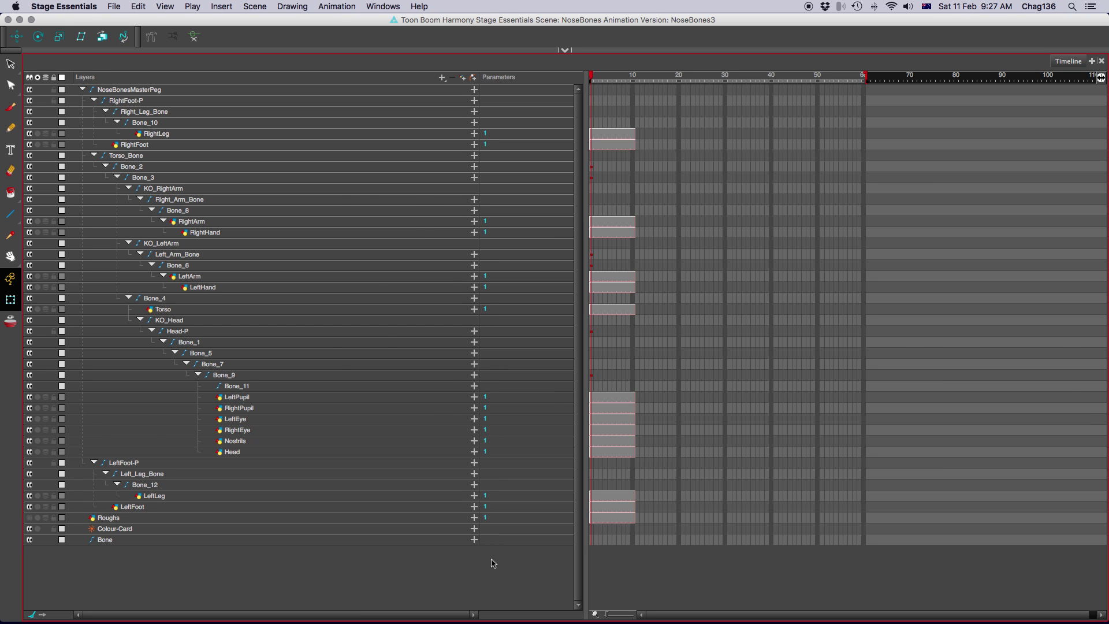
{"action": "left_click_drag", "start_coordinate": [467, 399], "coordinate": [466, 405]}
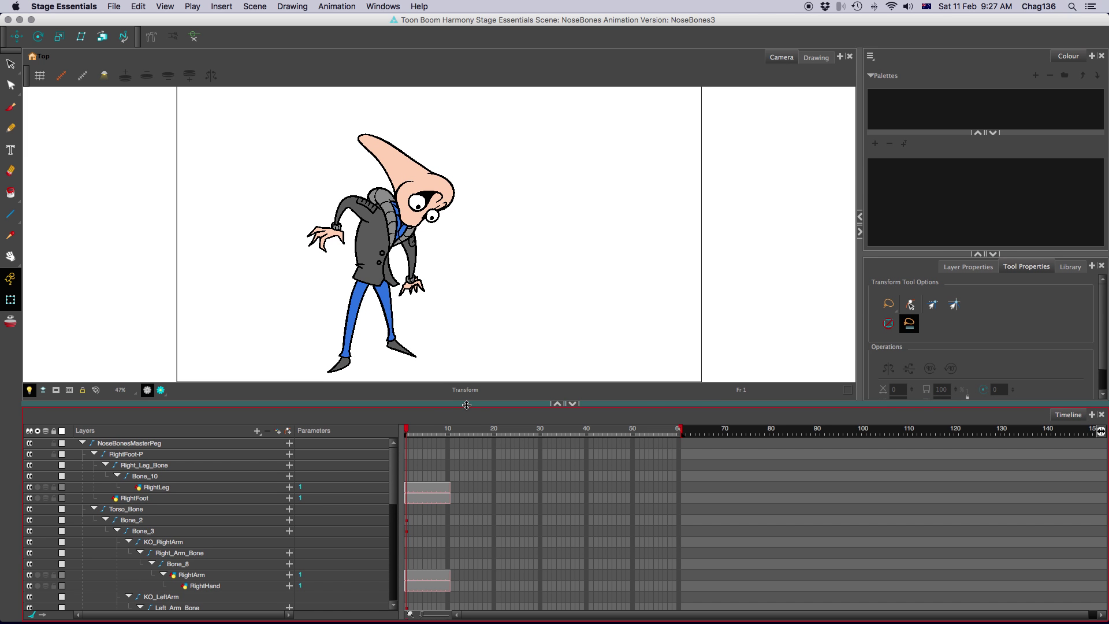
Step: Enable the Timeline View toolbar above the timeline
{"action": "right_click", "coordinate": [237, 40]}
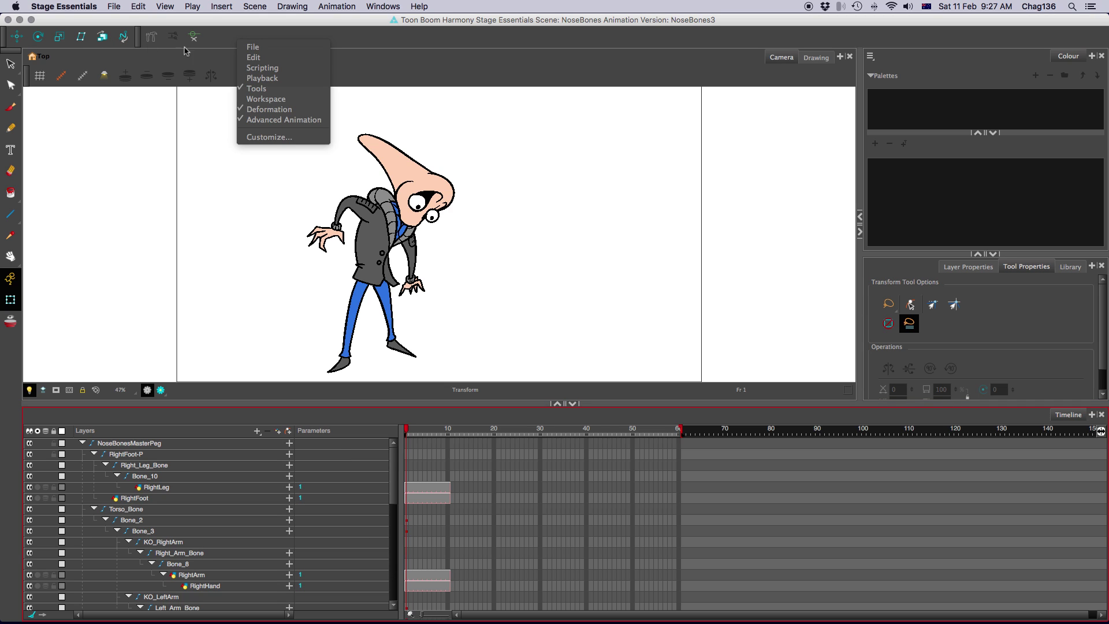
{"action": "left_click", "coordinate": [229, 38]}
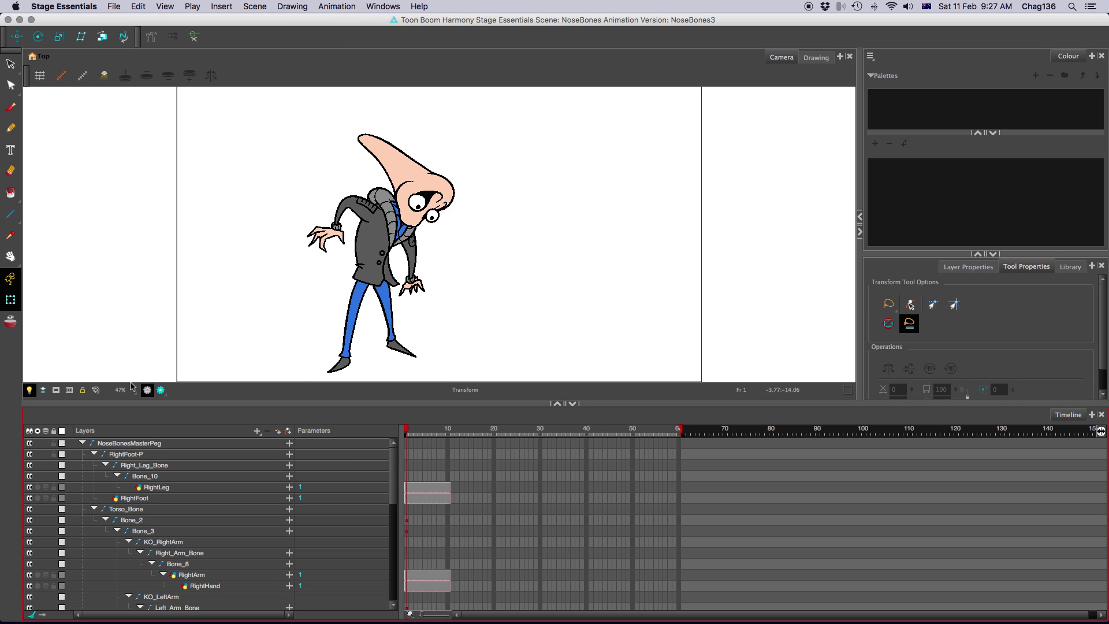
{"action": "right_click", "coordinate": [373, 418]}
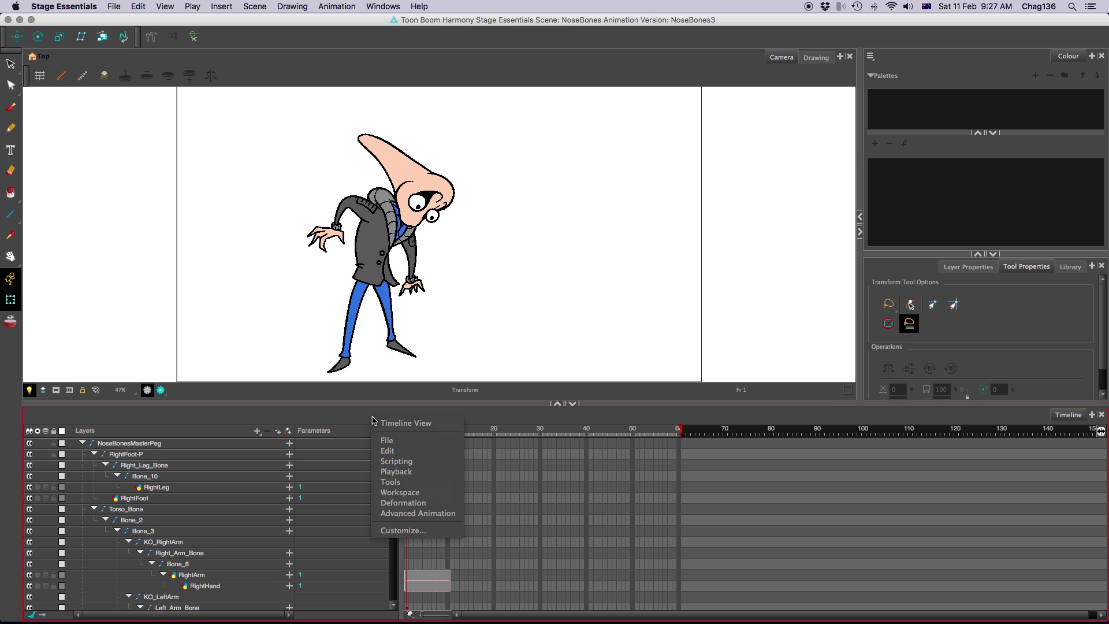
{"action": "left_click", "coordinate": [443, 426]}
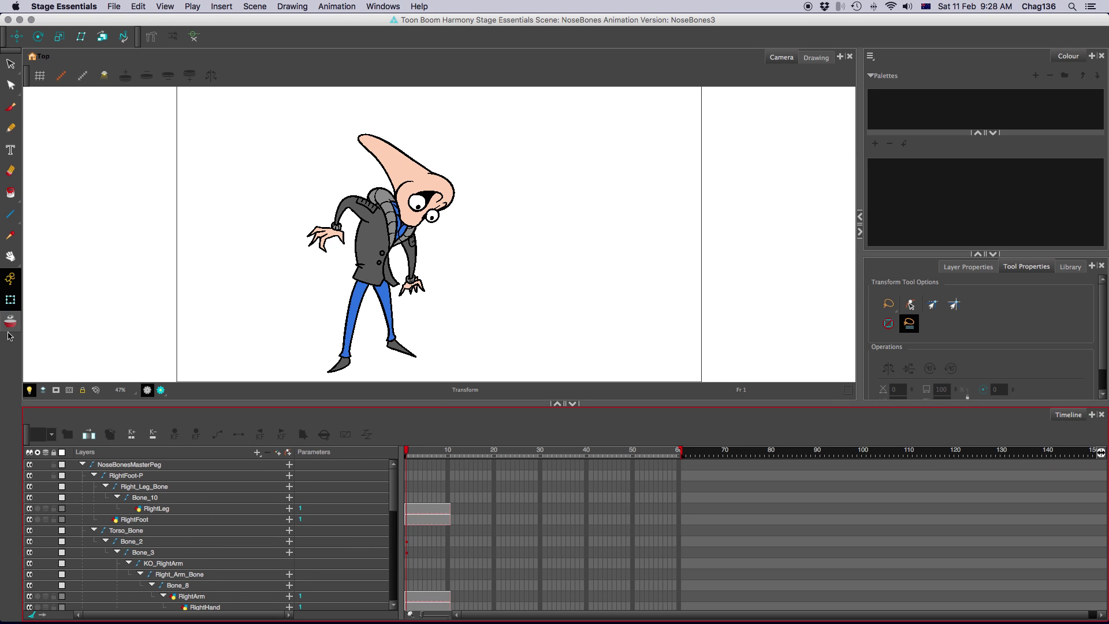
Step: Lasso-select the whole character with Transform and show its selected deformer chains, then deselect
{"action": "left_click", "coordinate": [11, 279]}
{"action": "mouse_move", "coordinate": [248, 333]}
{"action": "left_mouse_down"}
{"action": "mouse_move", "coordinate": [222, 225]}
{"action": "mouse_move", "coordinate": [331, 104]}
{"action": "mouse_move", "coordinate": [535, 228]}
{"action": "mouse_move", "coordinate": [435, 396]}
{"action": "mouse_move", "coordinate": [239, 348]}
{"action": "mouse_move", "coordinate": [218, 292]}
{"action": "left_mouse_up"}
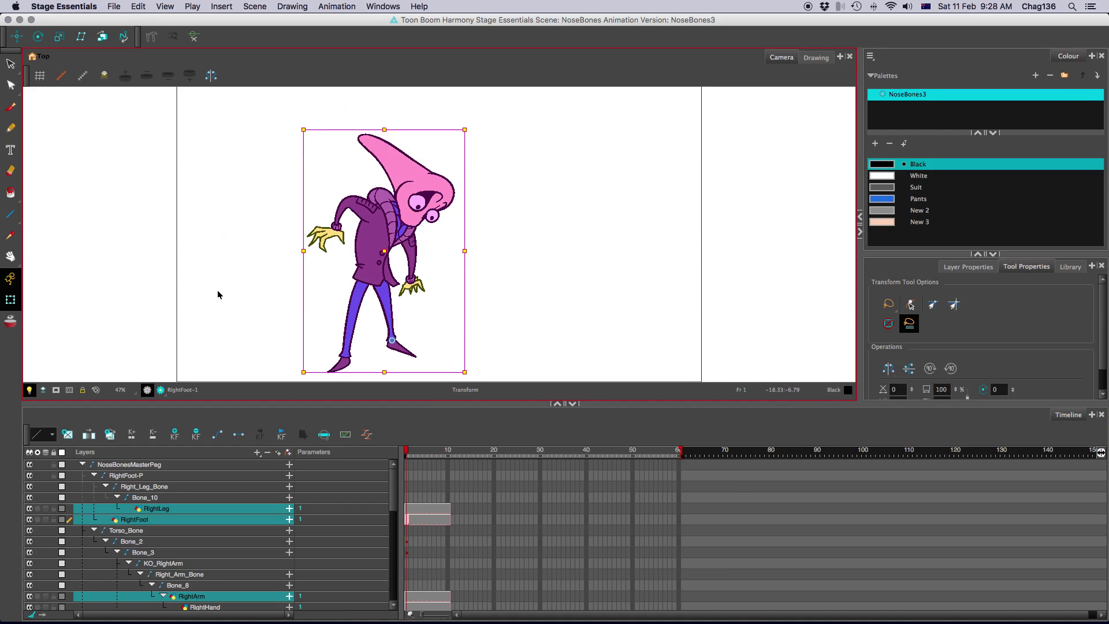
{"action": "left_click", "coordinate": [195, 38]}
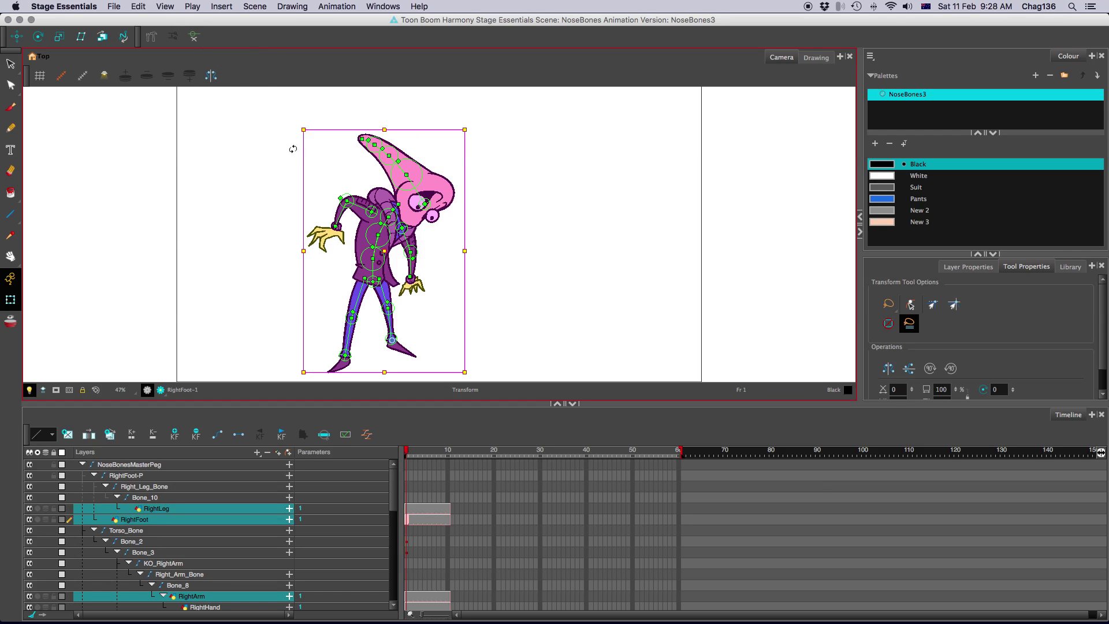
{"action": "left_click", "coordinate": [287, 173]}
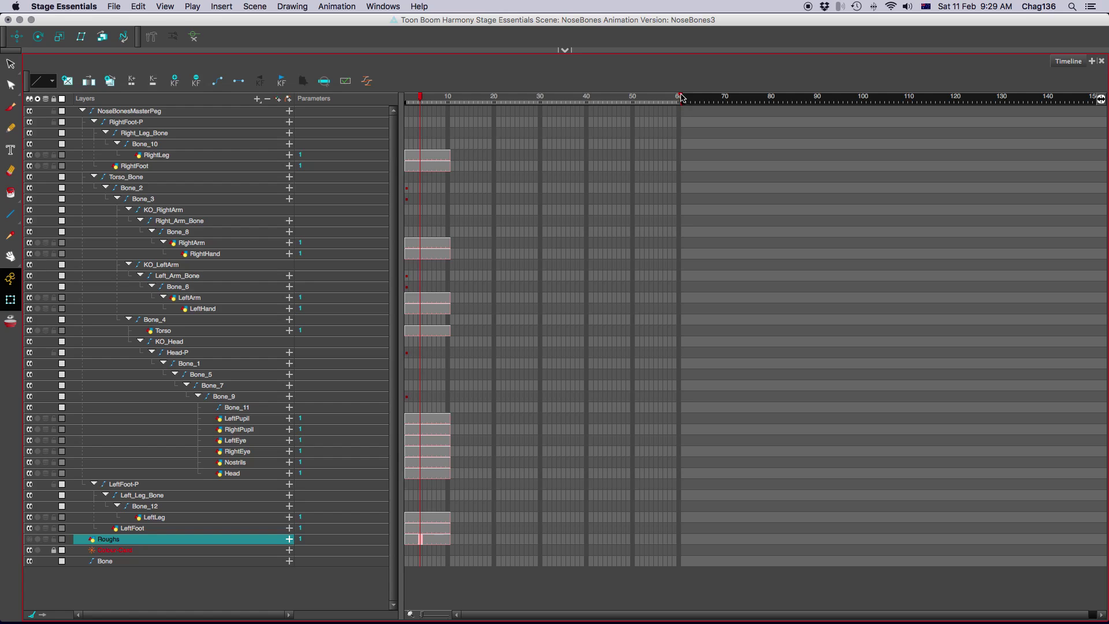
Step: Set the scene length to 1000 frames
{"action": "left_click_drag", "start_coordinate": [682, 97], "coordinate": [972, 280]}
{"action": "left_click", "coordinate": [254, 6]}
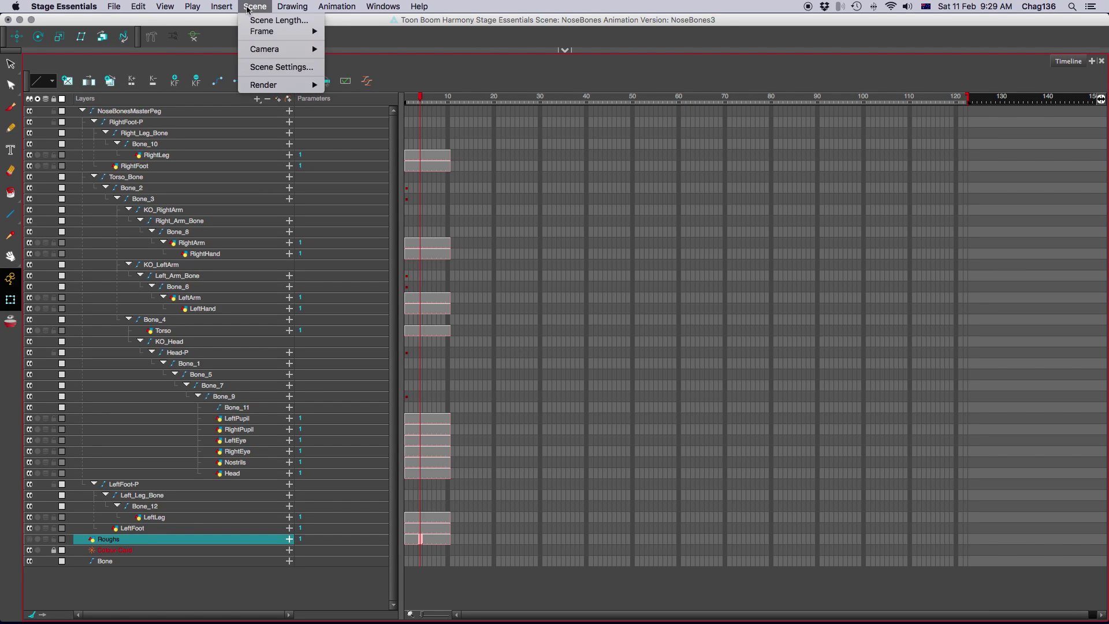
{"action": "left_click", "coordinate": [254, 22]}
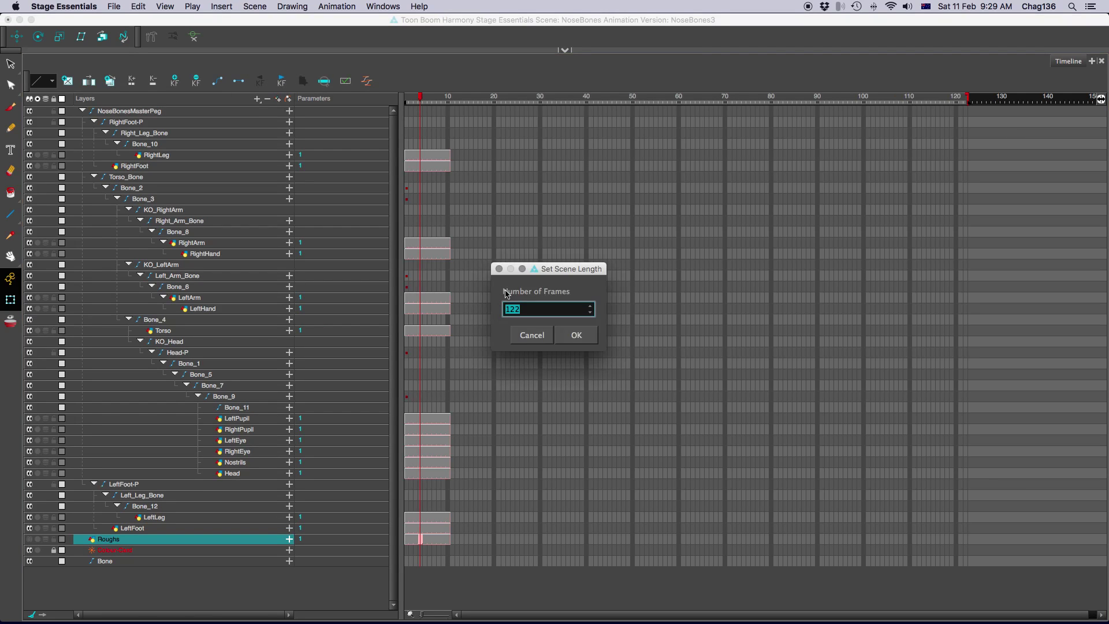
{"action": "type", "text": "1000"}
{"action": "left_click", "coordinate": [576, 335]}
Step: Extend every layer's exposure to frame 1000
{"action": "left_click", "coordinate": [1091, 116]}
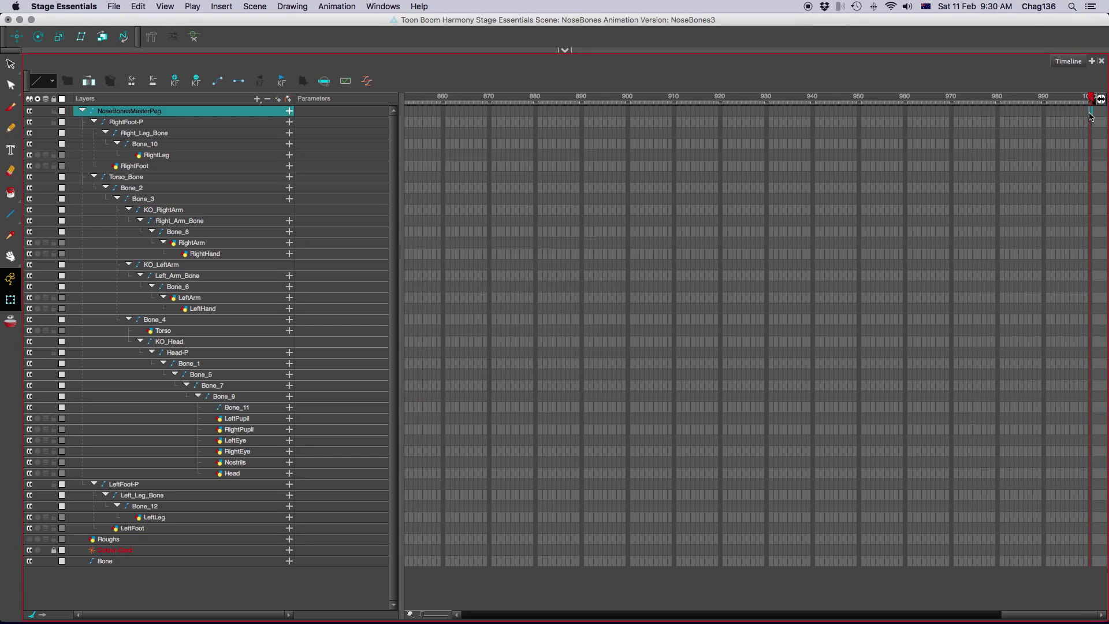
{"action": "left_click_drag", "start_coordinate": [1091, 120], "coordinate": [1091, 552]}
{"action": "right_click", "coordinate": [1090, 367]}
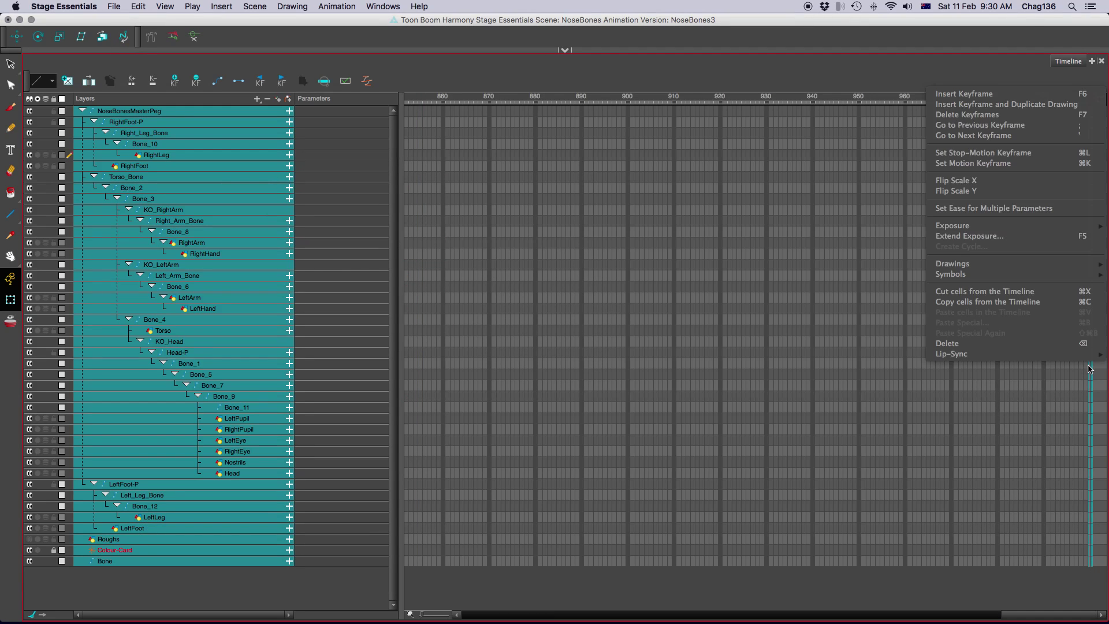
{"action": "left_click", "coordinate": [938, 237]}
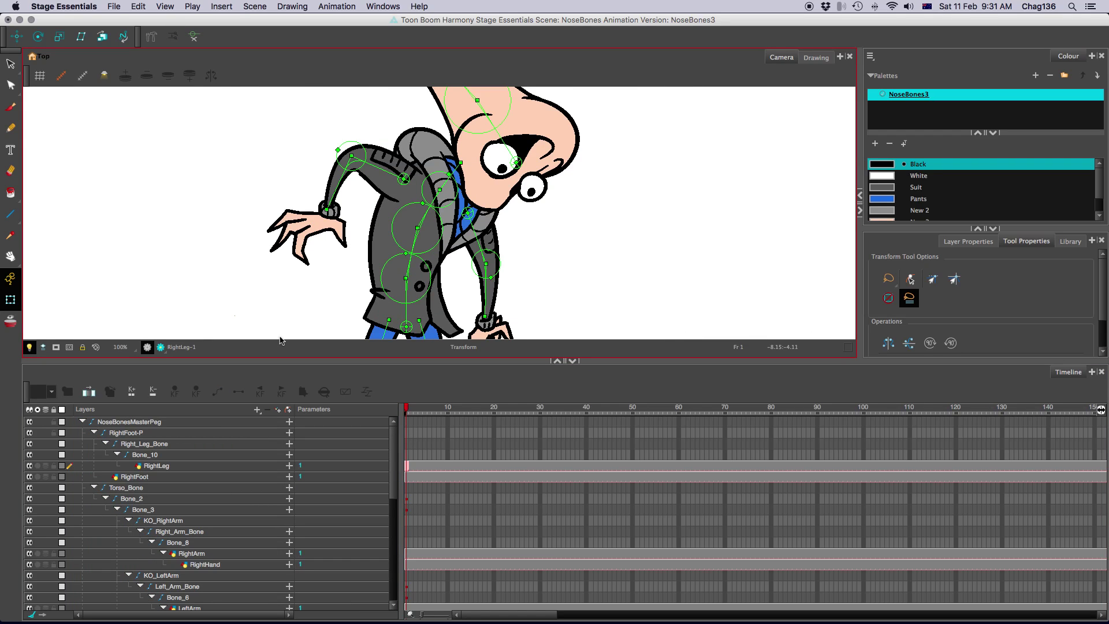
Step: Add a keyframe on NoseBonesMasterPeg at frame 1
{"action": "left_click", "coordinate": [407, 422]}
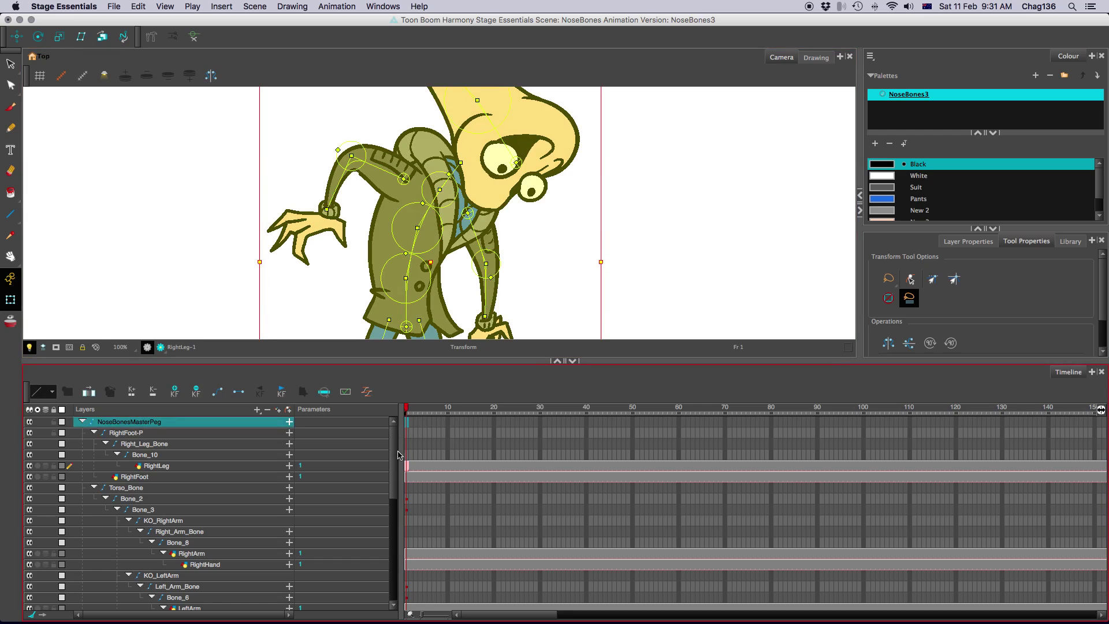
{"action": "left_click", "coordinate": [174, 395]}
{"action": "left_click", "coordinate": [415, 422]}
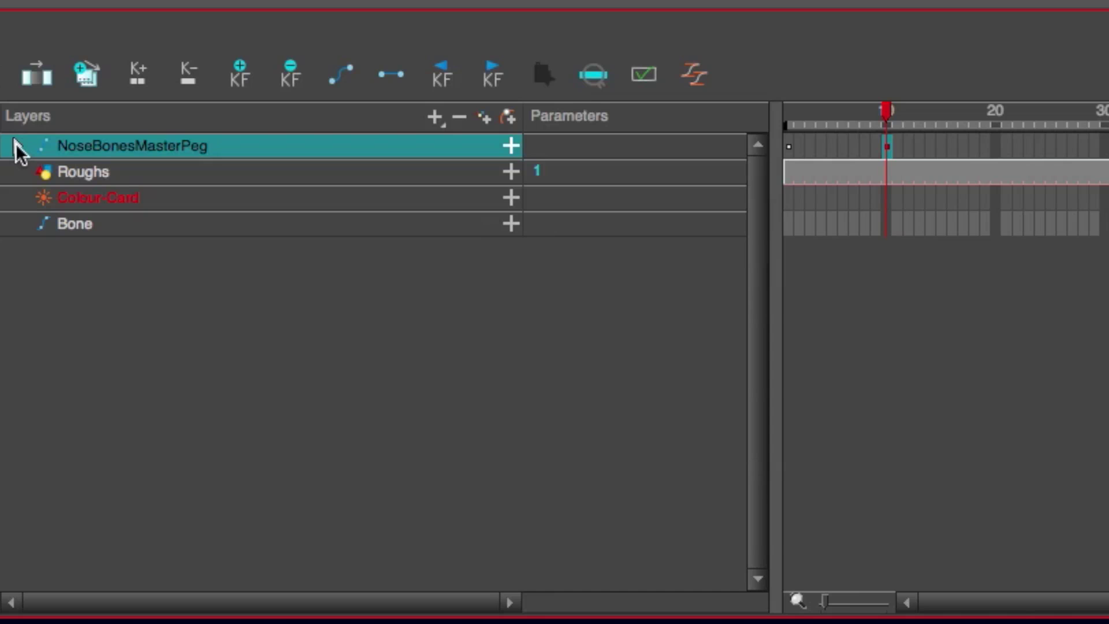
Step: Expand the master peg and rotate the left forearm upward, undoing and re-posing Bone_6 near frame 9
{"action": "left_click", "coordinate": [16, 146]}
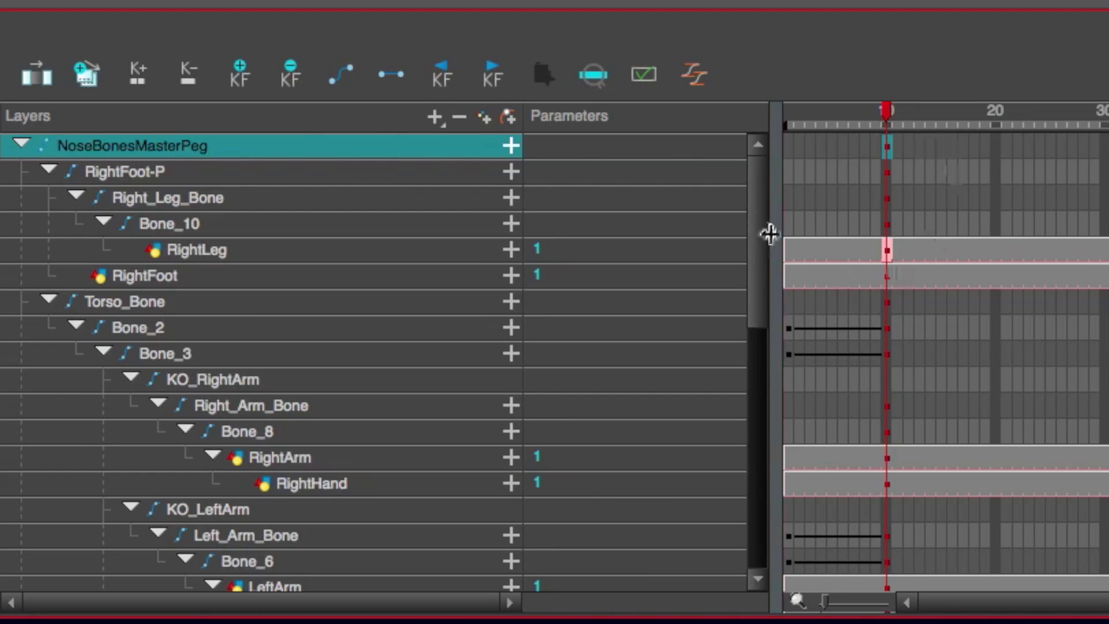
{"action": "scroll", "coordinate": [761, 283], "scroll_direction": "down", "scroll_amount": 1}
{"action": "left_click_drag", "start_coordinate": [757, 274], "coordinate": [782, 512]}
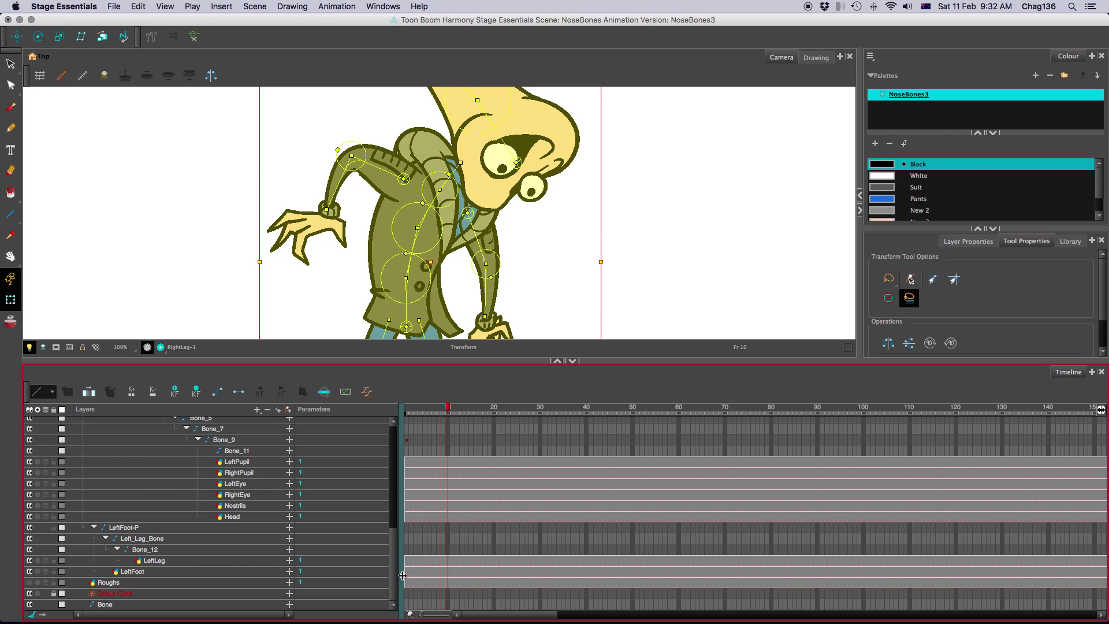
{"action": "left_click_drag", "start_coordinate": [403, 575], "coordinate": [401, 422]}
{"action": "left_click_drag", "start_coordinate": [334, 190], "coordinate": [368, 180]}
{"action": "scroll", "coordinate": [469, 560], "scroll_direction": "down", "scroll_amount": 3}
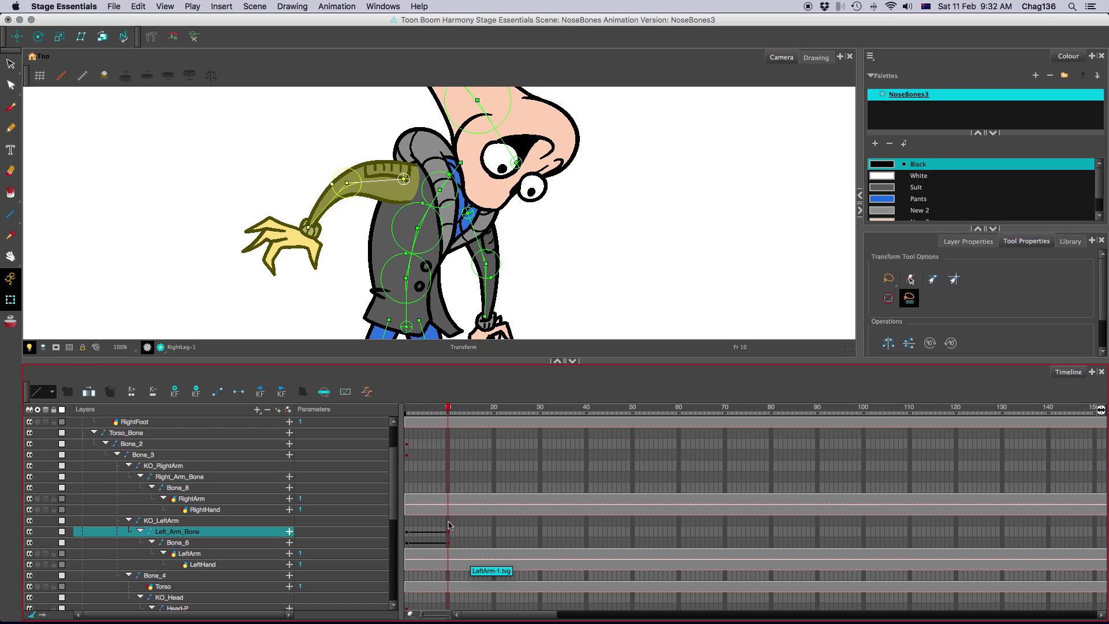
{"action": "key", "text": "ctrl+z"}
{"action": "key", "text": "ctrl+z"}
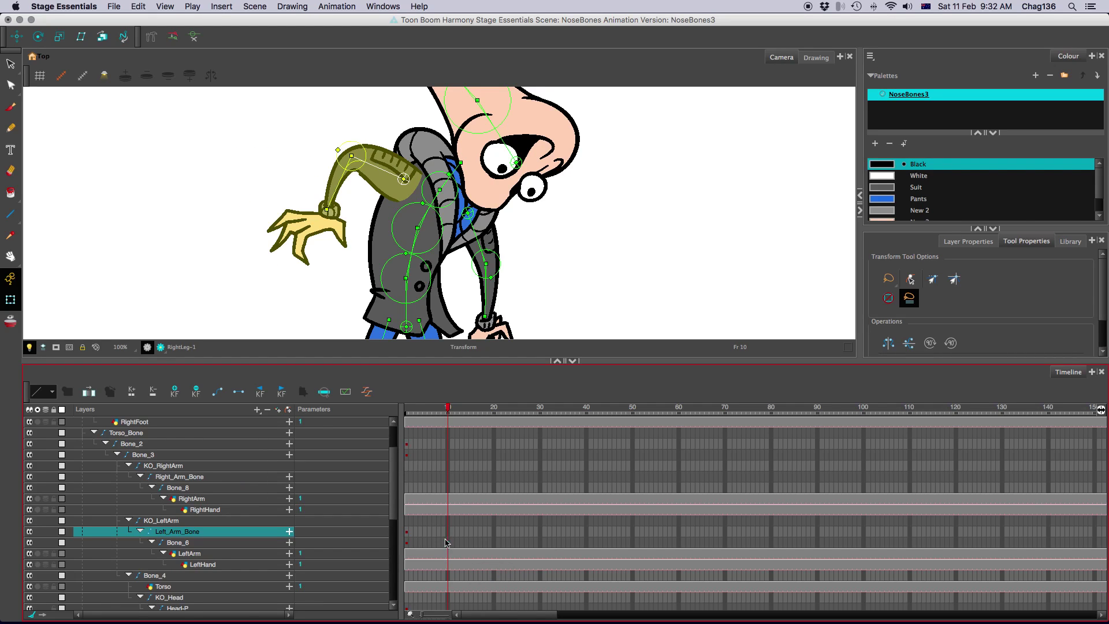
{"action": "left_click", "coordinate": [445, 543]}
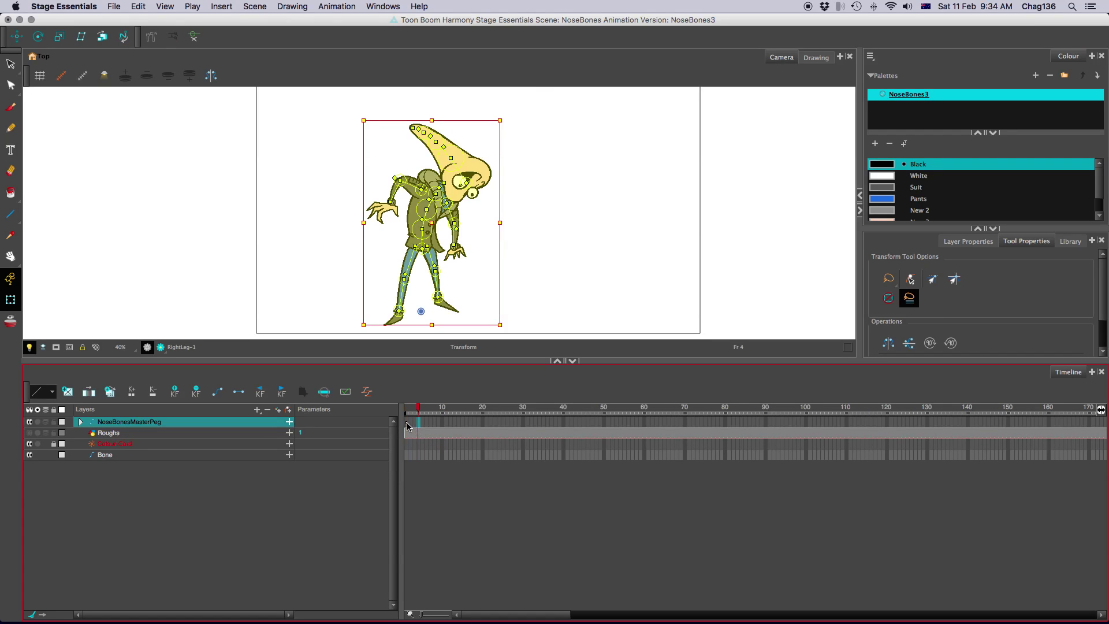
Step: Re-key NoseBonesMasterPeg at frame 1, then remove the frame 54 keyframes across all layers
{"action": "left_click", "coordinate": [407, 426]}
{"action": "left_click", "coordinate": [176, 393]}
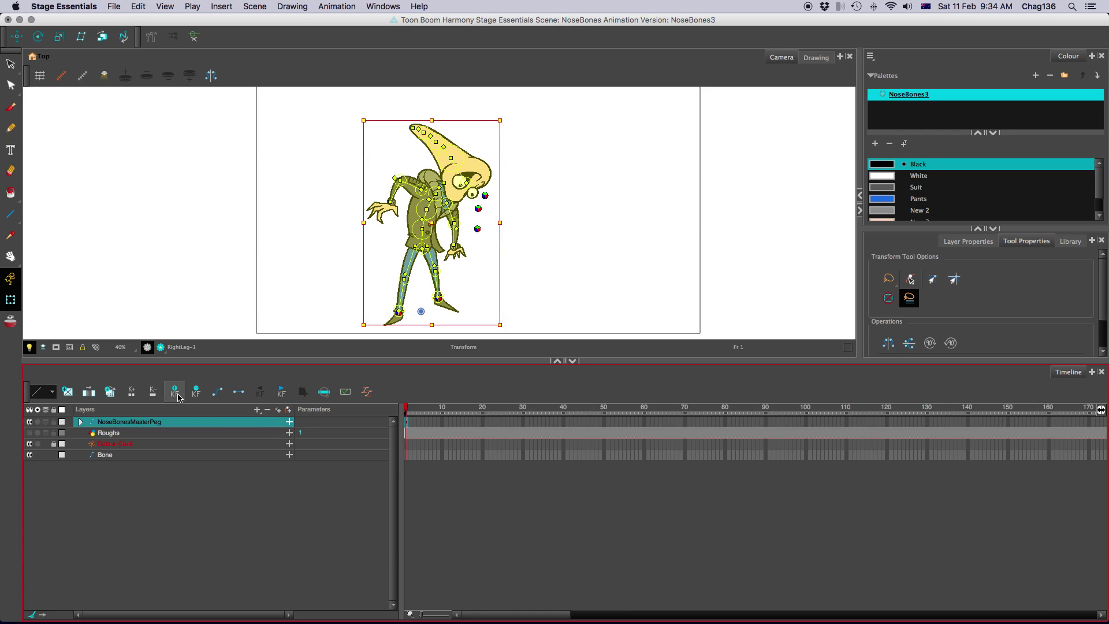
{"action": "left_click", "coordinate": [80, 423]}
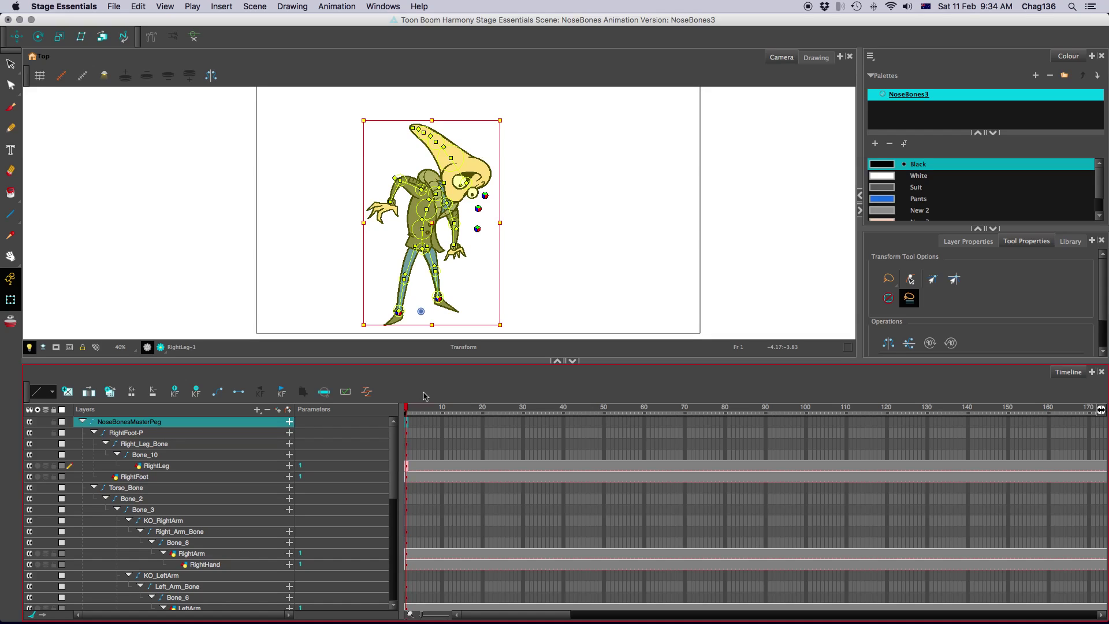
{"action": "left_click", "coordinate": [80, 423]}
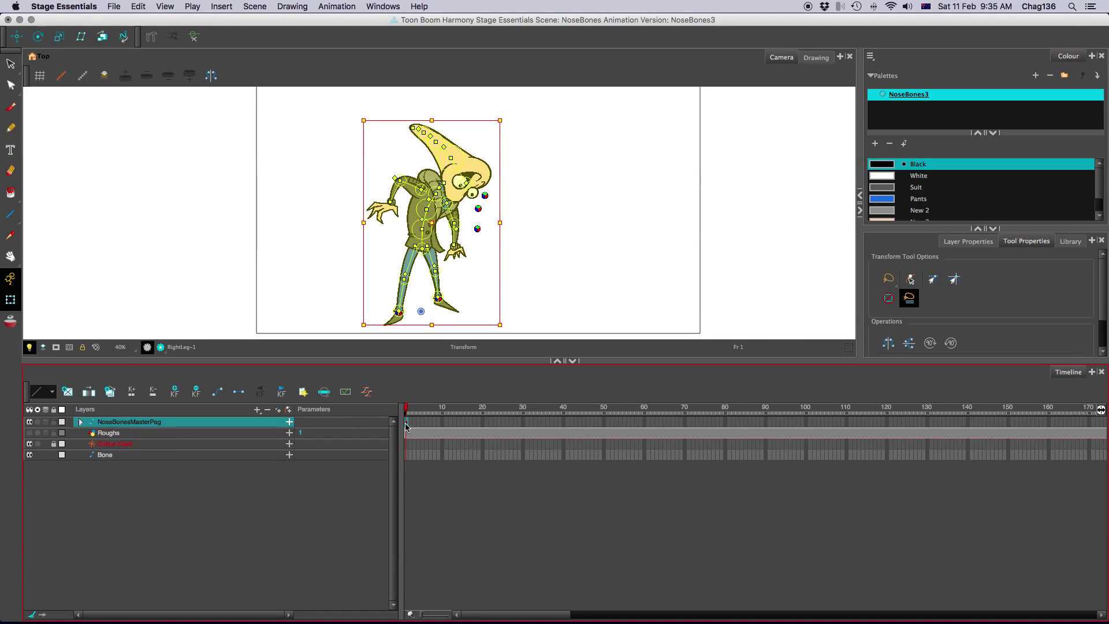
{"action": "left_click", "coordinate": [621, 425]}
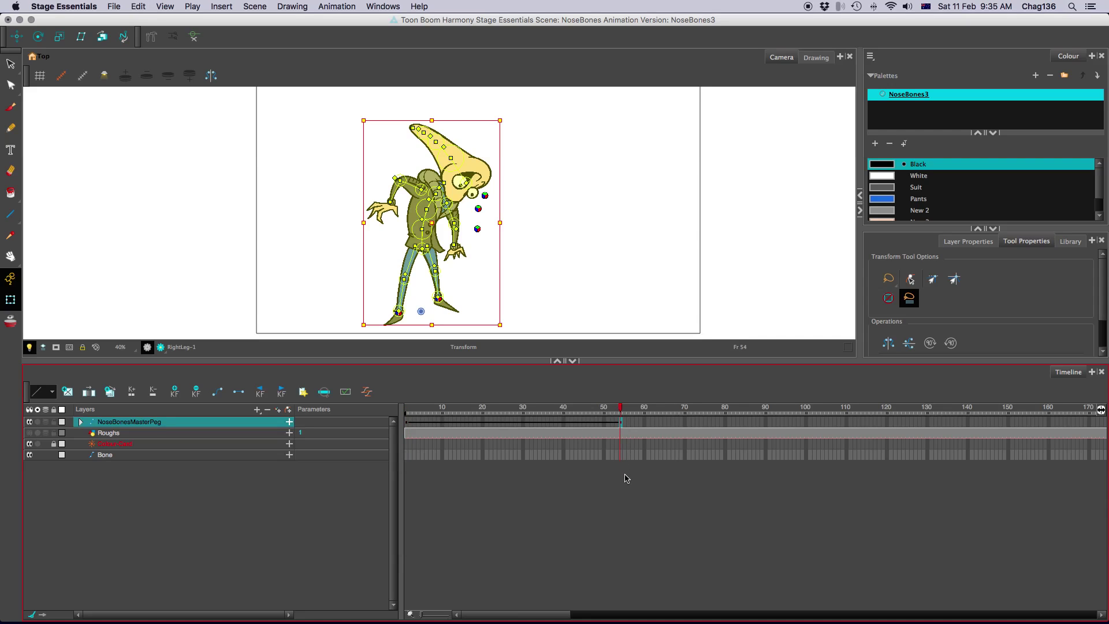
{"action": "left_click", "coordinate": [80, 424]}
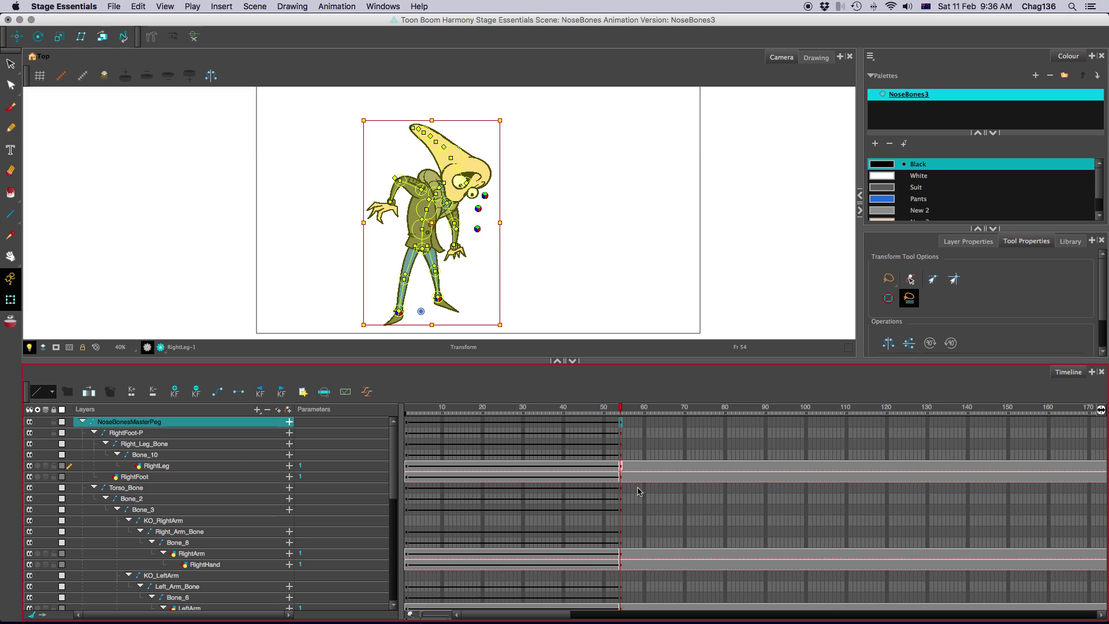
{"action": "key", "text": "super+z"}
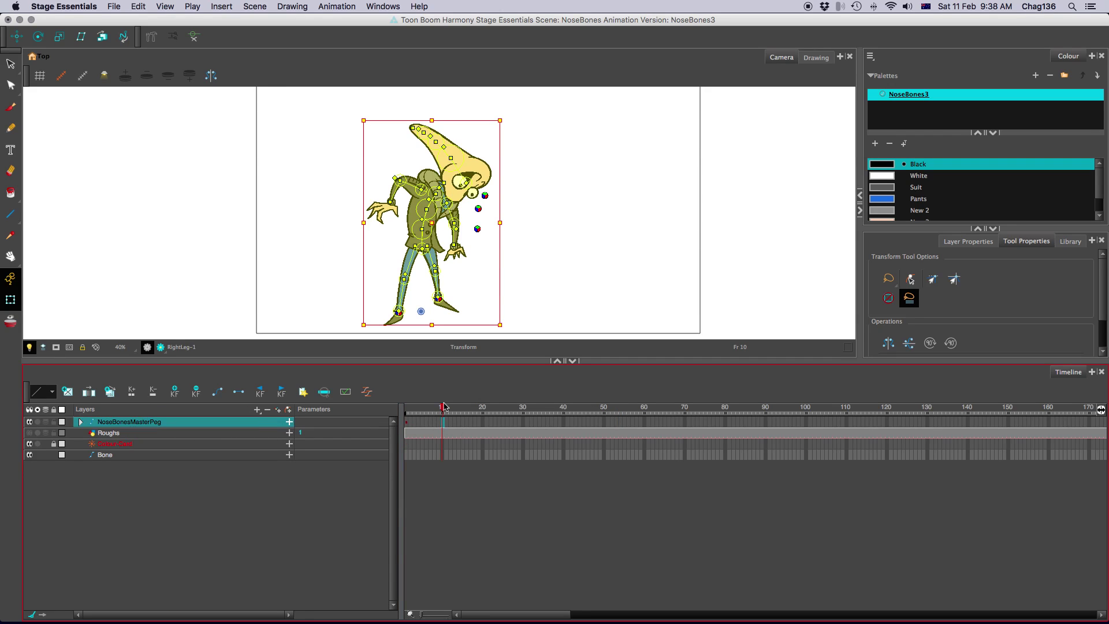
Step: Add a rig keyframe at frame 10 and select Torso_Bone in the expanded tree
{"action": "left_click", "coordinate": [174, 391]}
{"action": "left_click", "coordinate": [82, 422]}
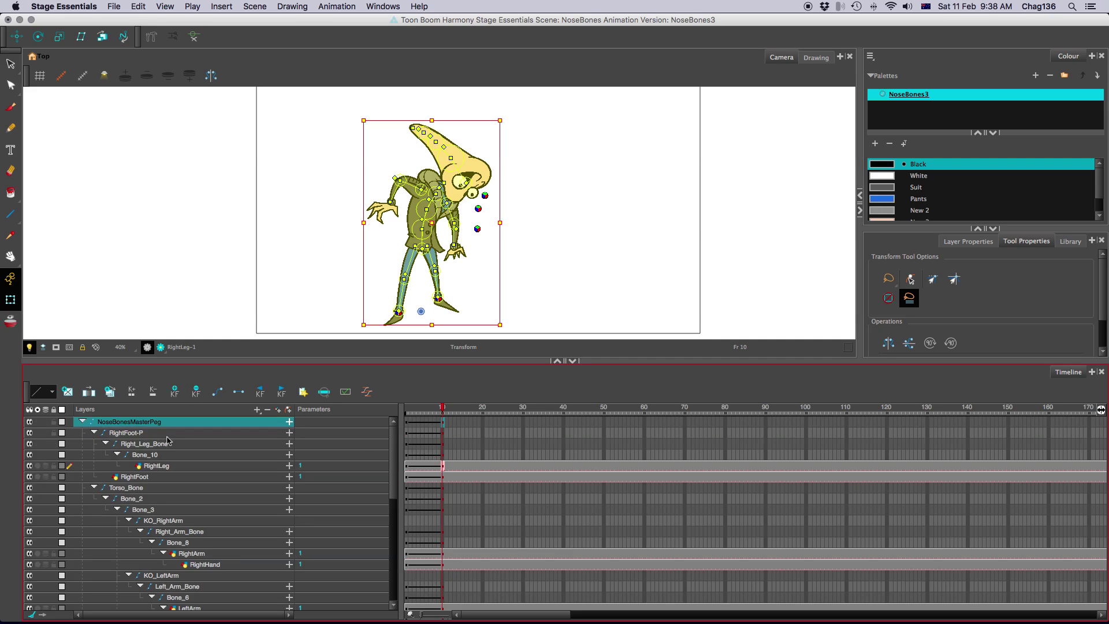
{"action": "left_click", "coordinate": [468, 489]}
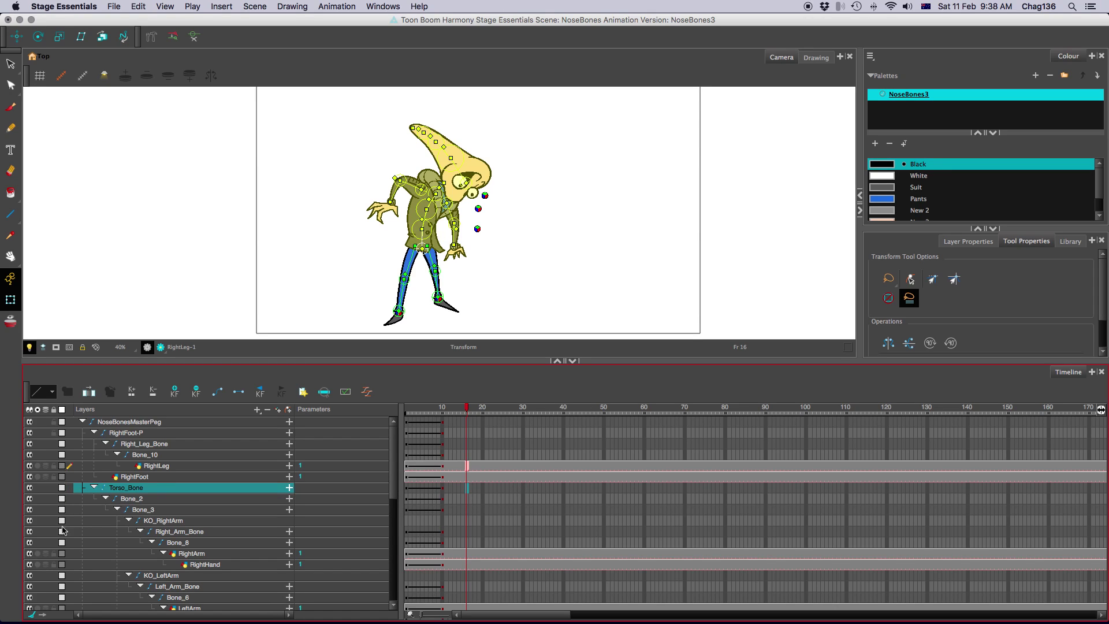
Step: Give the Torso_Bone layer a light green layer colour
{"action": "left_click", "coordinate": [62, 488]}
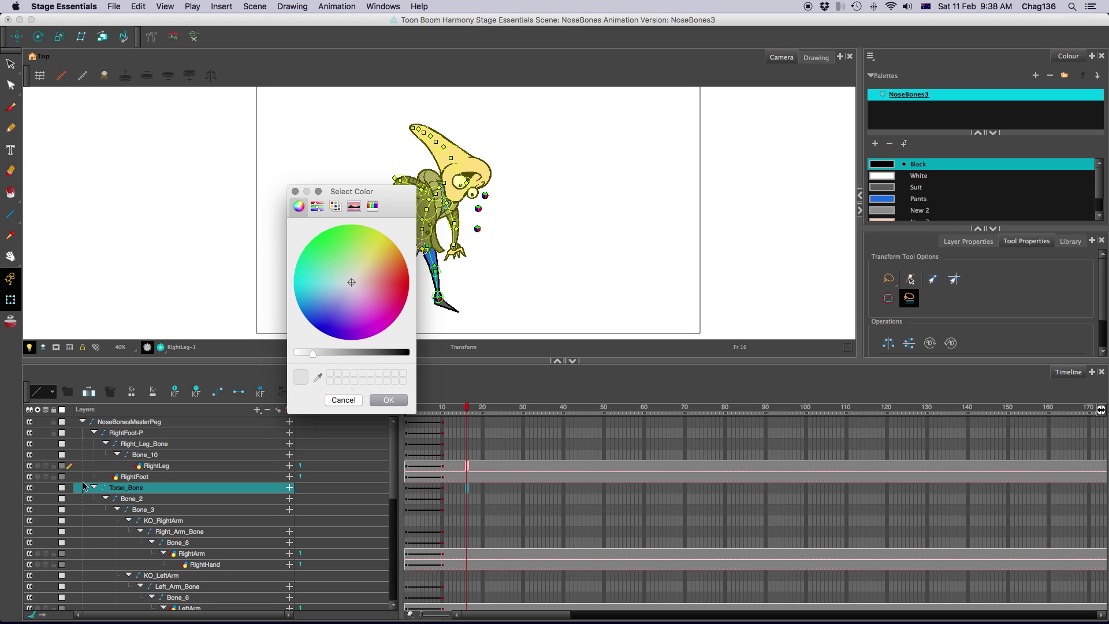
{"action": "left_click", "coordinate": [345, 267]}
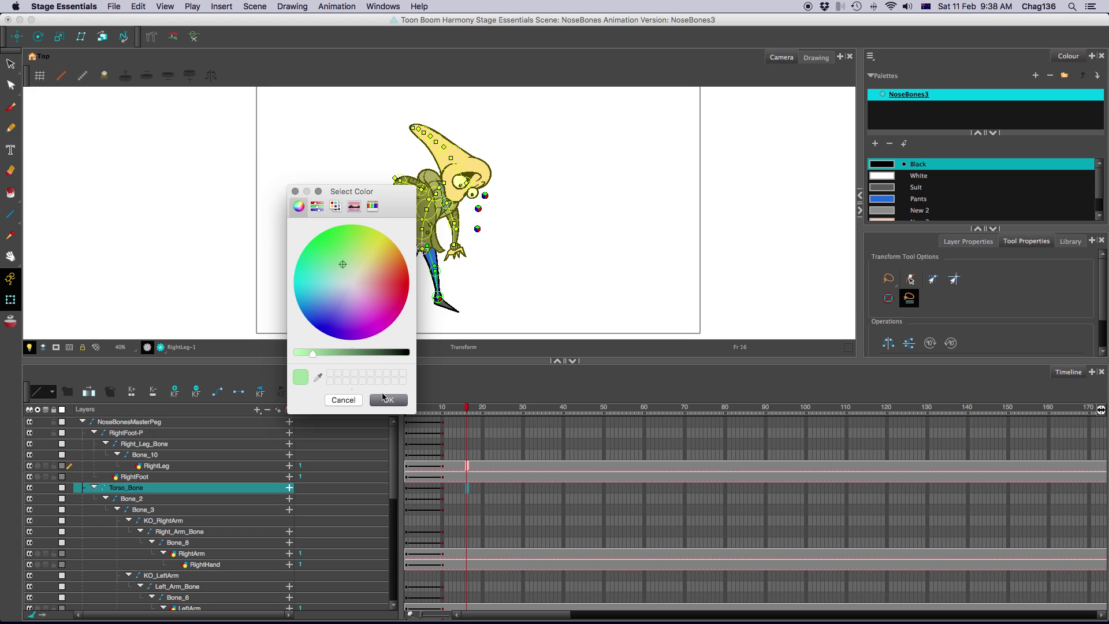
{"action": "left_click", "coordinate": [387, 400]}
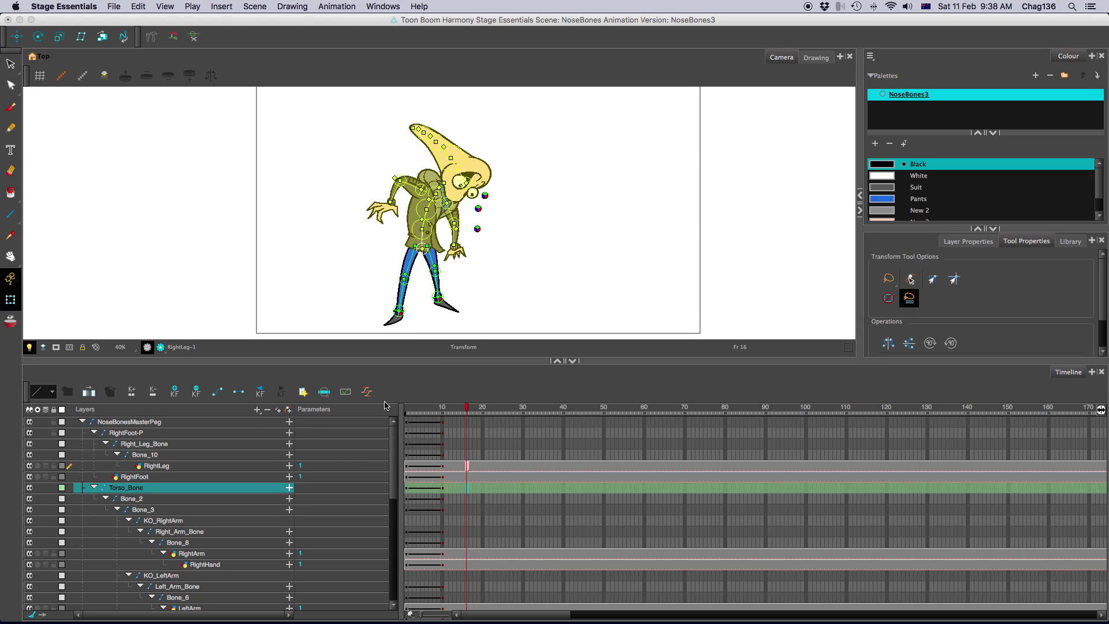
{"action": "left_click", "coordinate": [471, 491]}
{"action": "key", "text": "period"}
{"action": "key", "text": "period"}
{"action": "key", "text": "period"}
{"action": "key", "text": "period"}
{"action": "key", "text": "period"}
{"action": "key", "text": "period"}
{"action": "key", "text": "period"}
{"action": "key", "text": "period"}
{"action": "key", "text": "period"}
{"action": "key", "text": "period"}
{"action": "key", "text": "period"}
{"action": "key", "text": "period"}
{"action": "key", "text": "period"}
{"action": "key", "text": "period"}
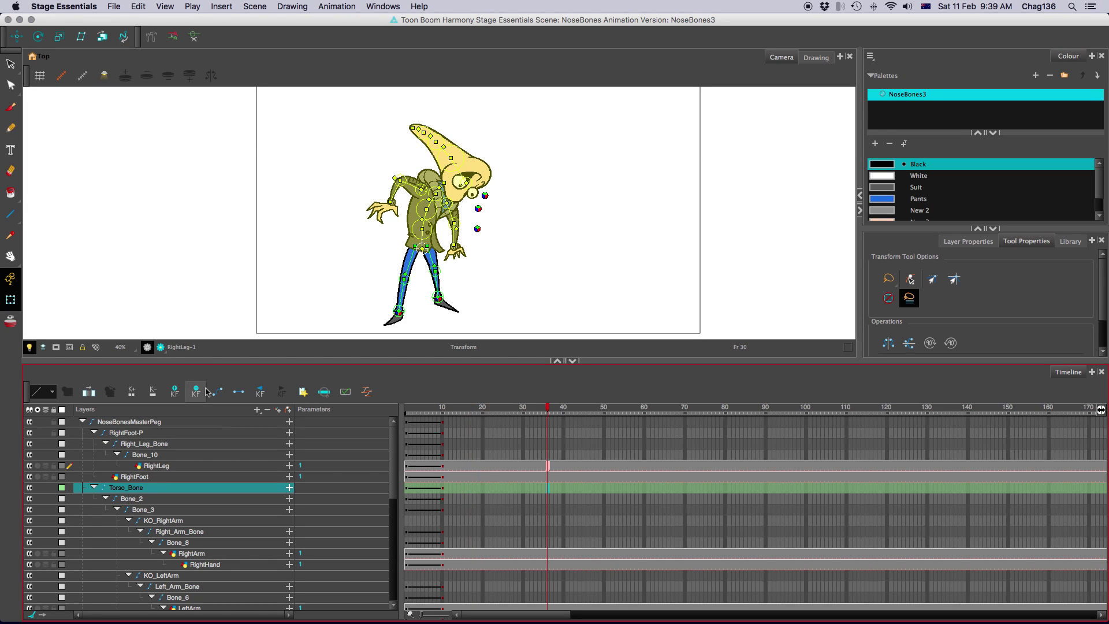
Step: Add Torso_Bone keyframes at frames 19, 25, 30 and 35
{"action": "left_click", "coordinate": [479, 490]}
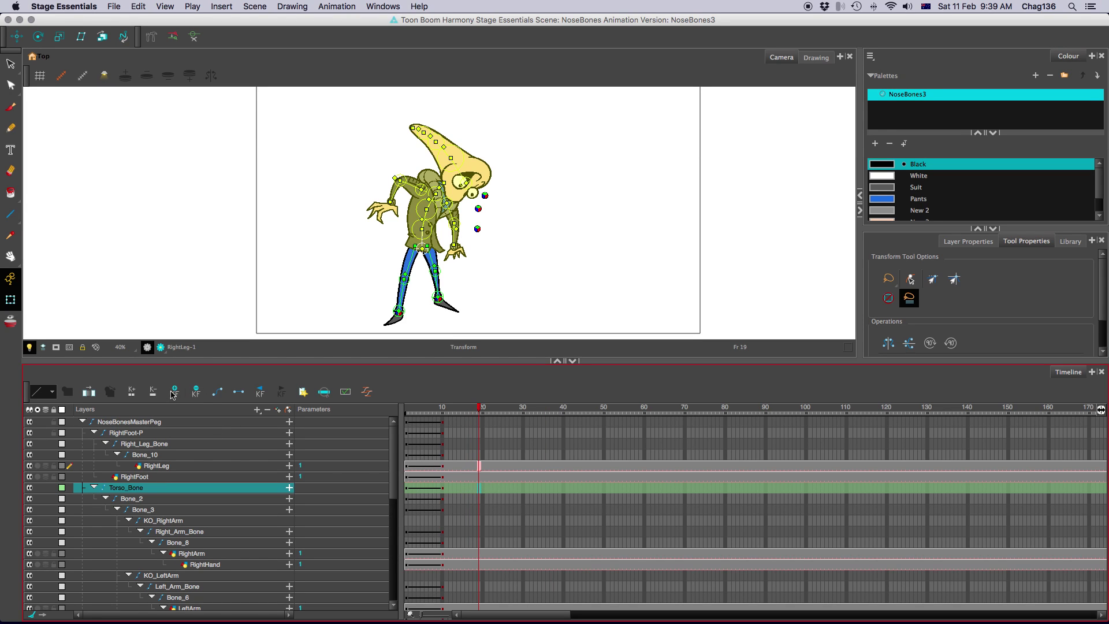
{"action": "key", "text": "F6"}
{"action": "left_click", "coordinate": [503, 490]}
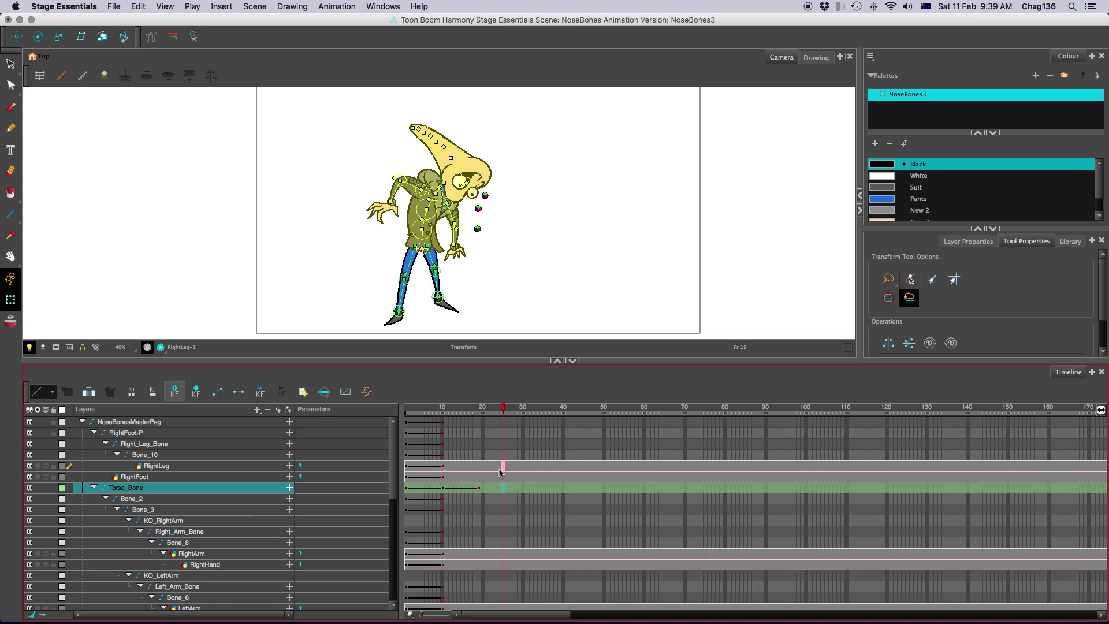
{"action": "key", "text": "F6"}
{"action": "left_click", "coordinate": [524, 491]}
{"action": "key", "text": "F6"}
{"action": "left_click", "coordinate": [543, 490]}
{"action": "left_click", "coordinate": [193, 390]}
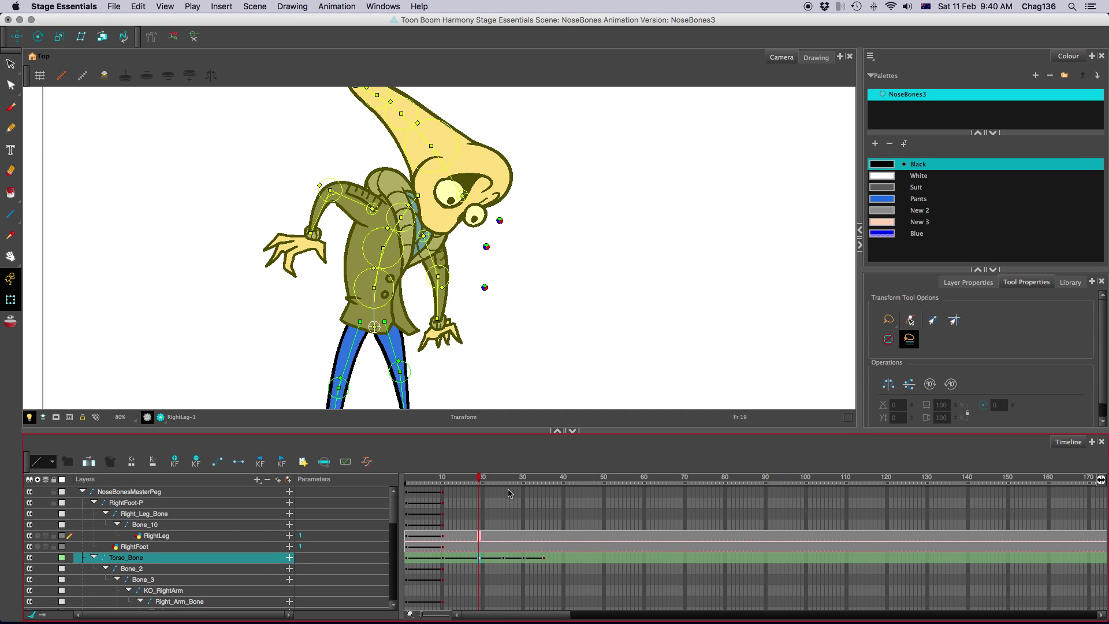
Step: Pose the torso lower at frame 25 and lift it up at frame 35
{"action": "left_click", "coordinate": [524, 558]}
{"action": "left_click", "coordinate": [503, 559]}
{"action": "left_click_drag", "start_coordinate": [375, 328], "coordinate": [401, 271]}
{"action": "left_click", "coordinate": [524, 559]}
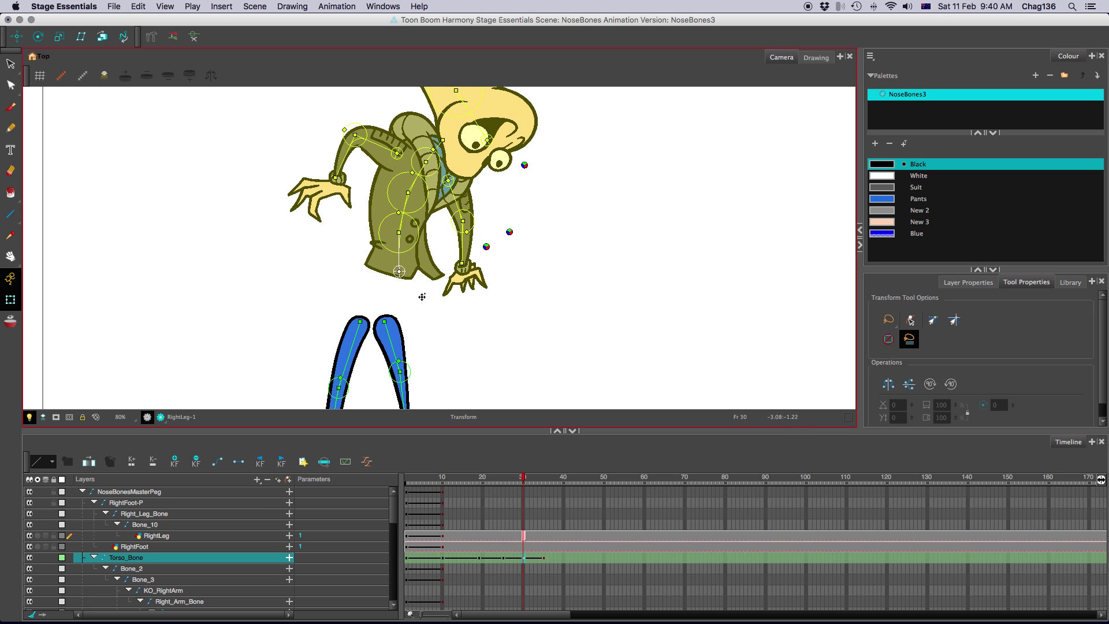
{"action": "left_click", "coordinate": [543, 560]}
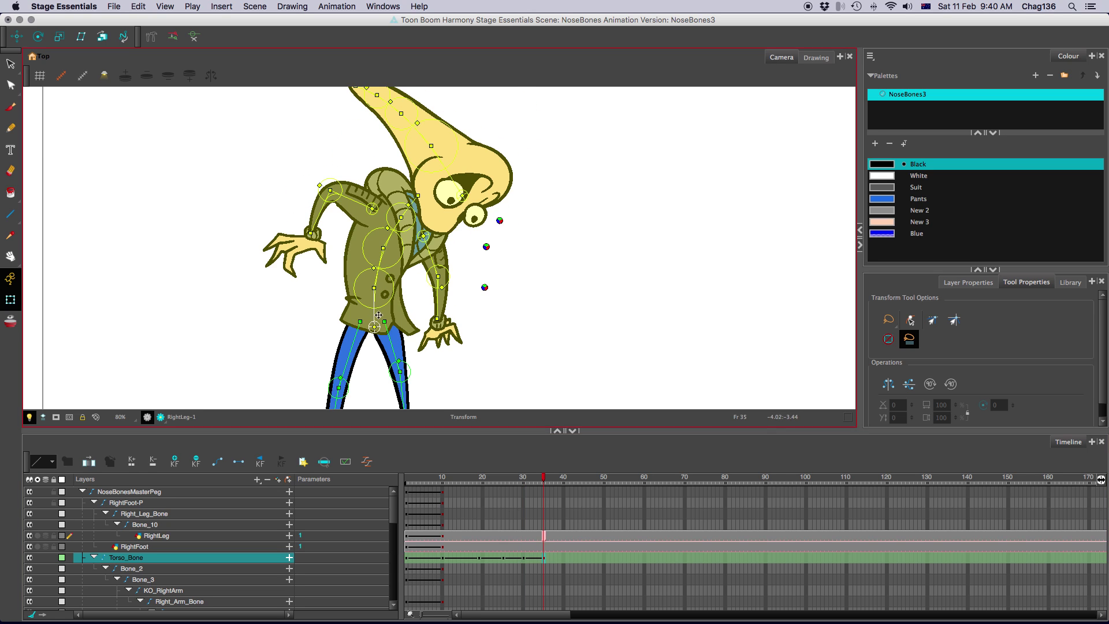
{"action": "left_click_drag", "start_coordinate": [378, 315], "coordinate": [396, 285]}
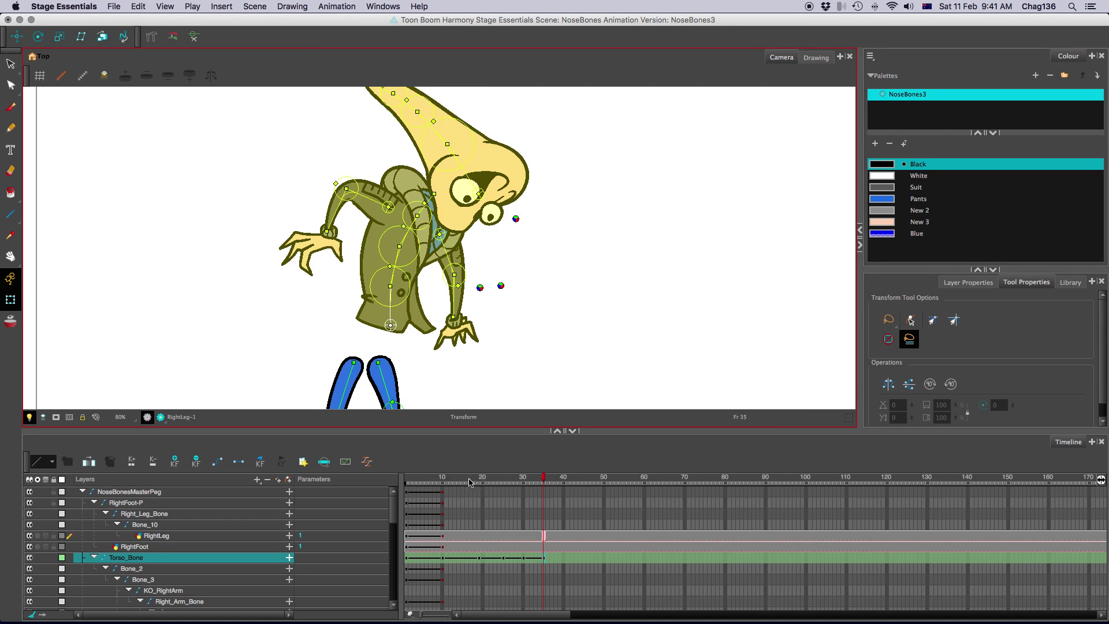
Step: Preview the torso bounce and fine-tune the poses at frames 35 and 25
{"action": "left_click_drag", "start_coordinate": [469, 482], "coordinate": [528, 559]}
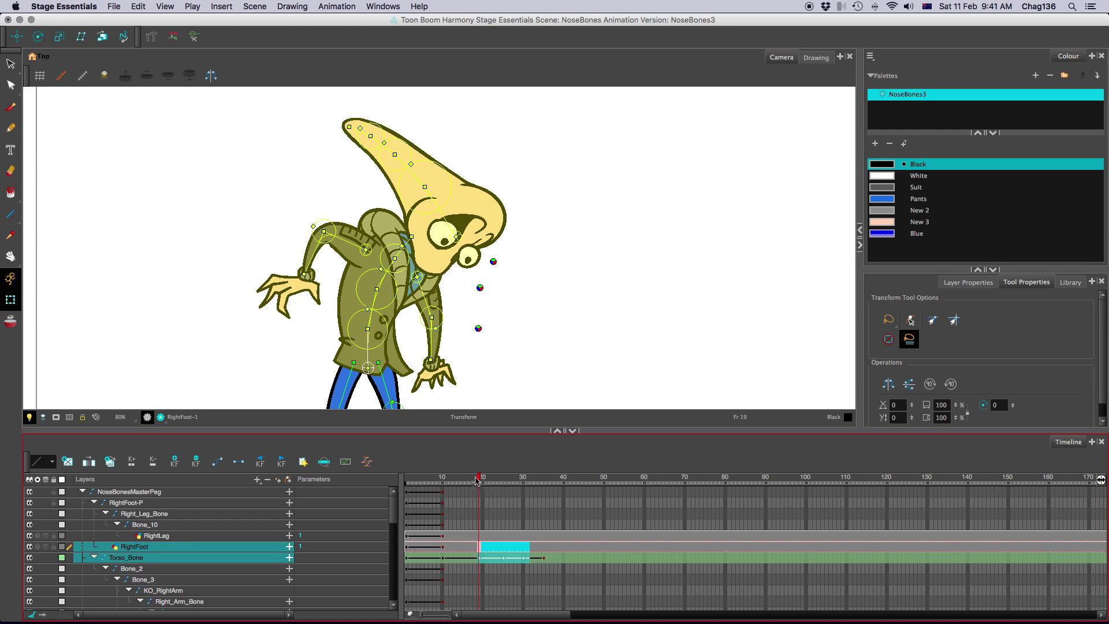
{"action": "left_click_drag", "start_coordinate": [477, 484], "coordinate": [538, 539]}
{"action": "left_click", "coordinate": [544, 559]}
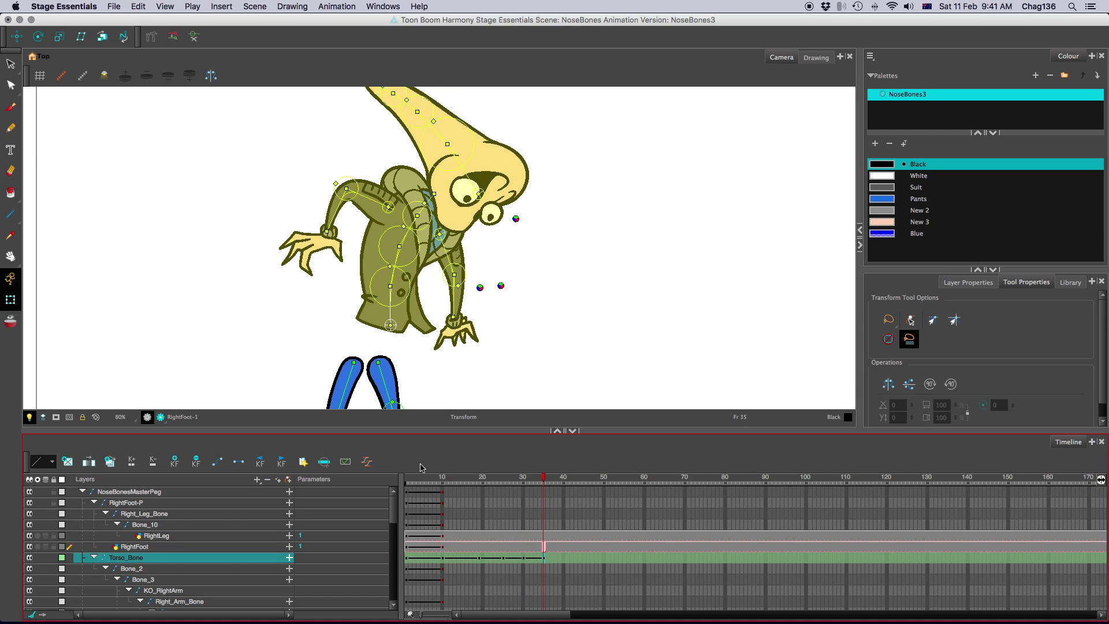
{"action": "mouse_move", "coordinate": [543, 513]}
{"action": "left_mouse_down"}
{"action": "mouse_move", "coordinate": [470, 517]}
{"action": "mouse_move", "coordinate": [549, 523]}
{"action": "mouse_move", "coordinate": [543, 534]}
{"action": "left_mouse_up"}
{"action": "left_click_drag", "start_coordinate": [403, 321], "coordinate": [399, 320]}
{"action": "left_click_drag", "start_coordinate": [523, 558], "coordinate": [547, 567]}
{"action": "left_click", "coordinate": [503, 560]}
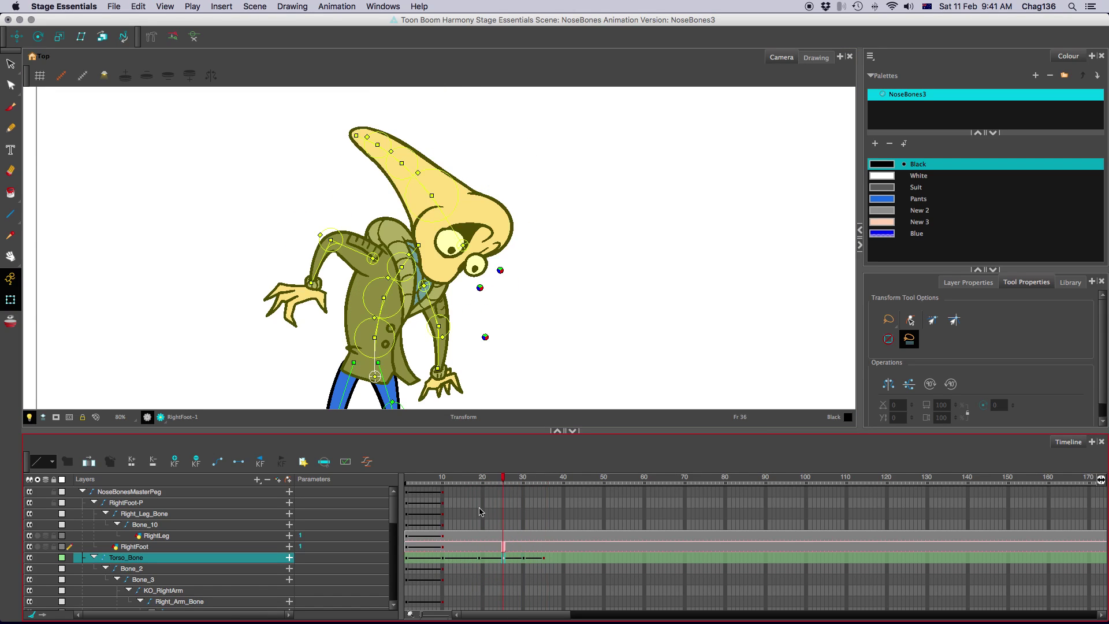
{"action": "left_click_drag", "start_coordinate": [377, 374], "coordinate": [375, 376]}
Step: Push the Torso_Bone keys after frame 16 three frames later and preview the stagger
{"action": "left_click", "coordinate": [560, 477]}
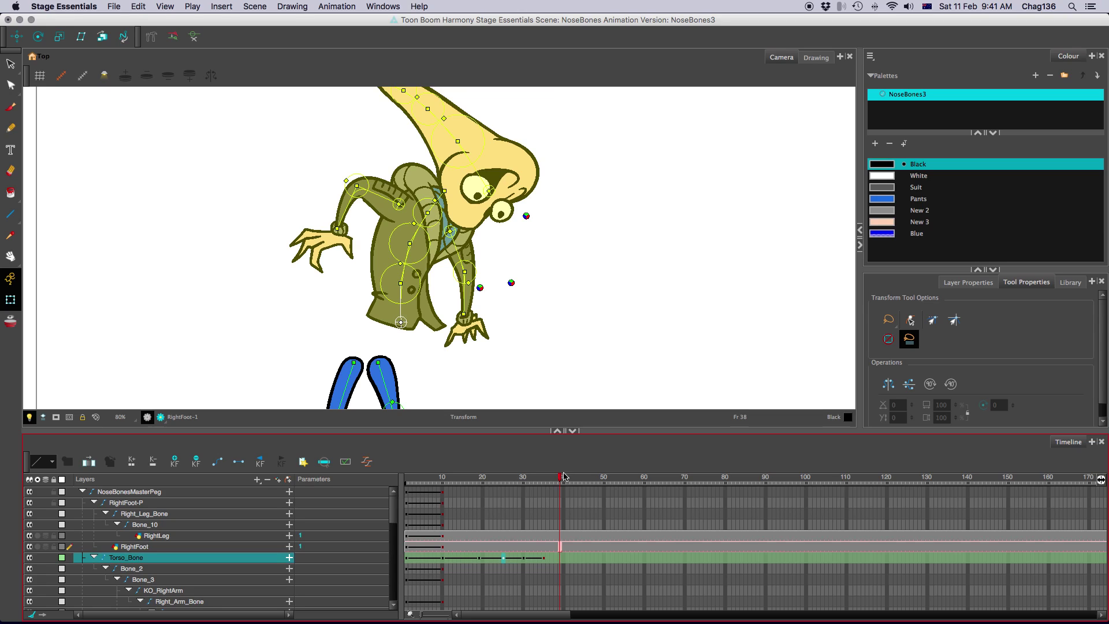
{"action": "left_click", "coordinate": [524, 558]}
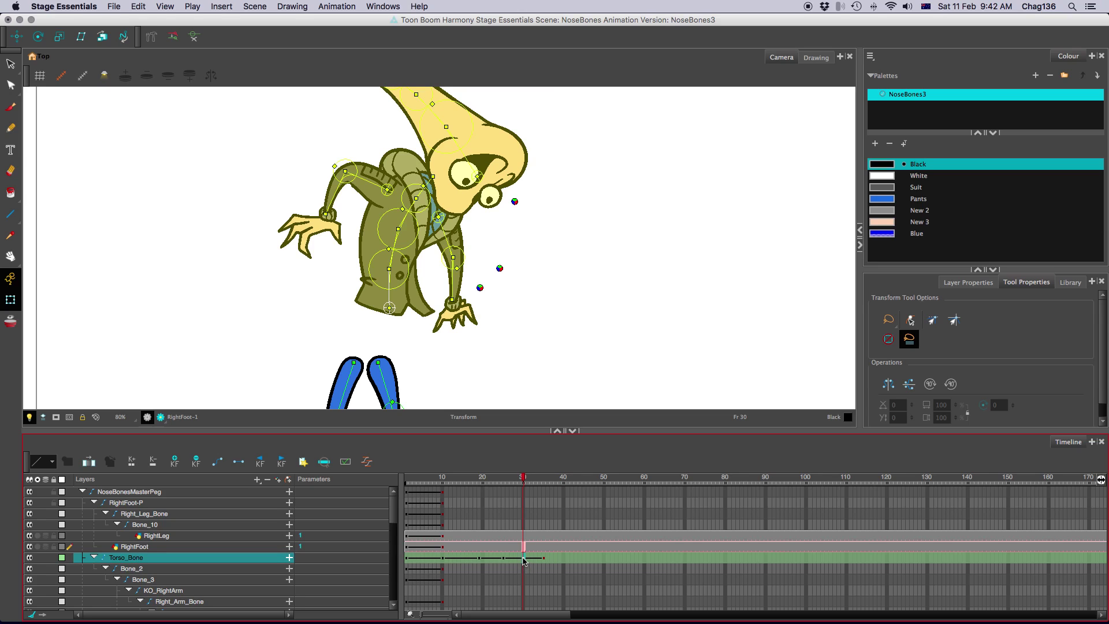
{"action": "left_click", "coordinate": [469, 560]}
{"action": "left_click", "coordinate": [468, 558]}
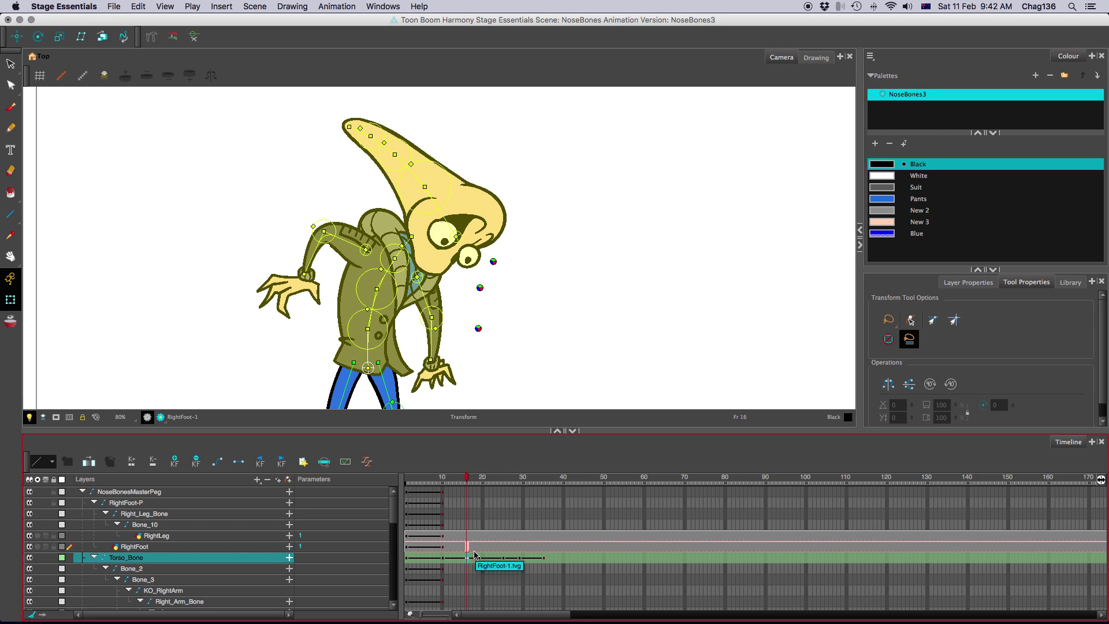
{"action": "key", "text": "plus"}
{"action": "key", "text": "plus"}
{"action": "key", "text": "plus"}
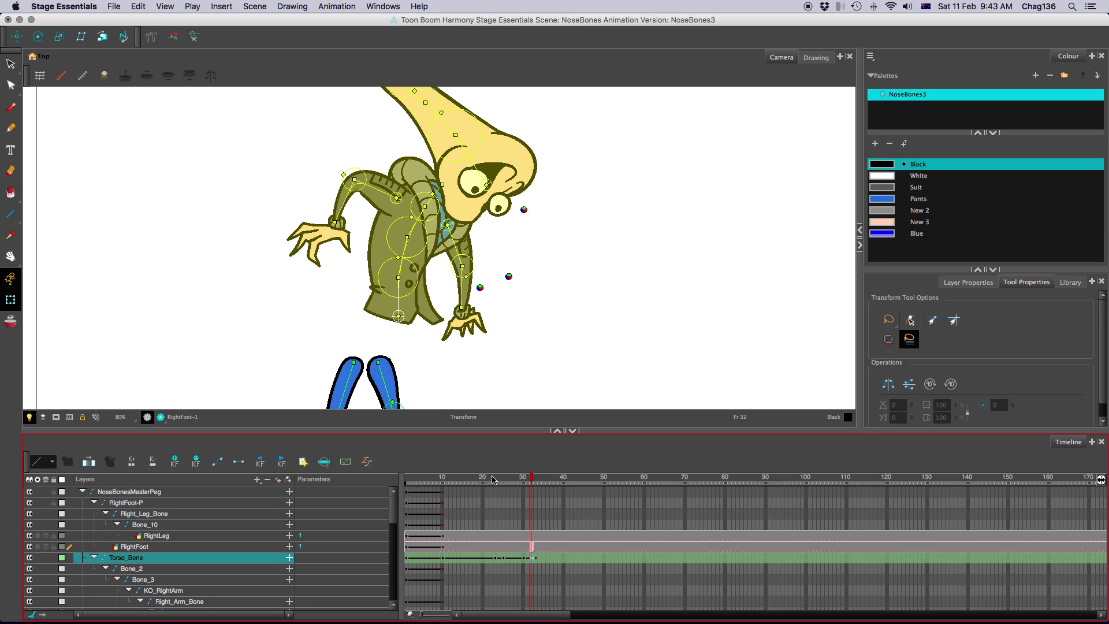
{"action": "left_click_drag", "start_coordinate": [492, 479], "coordinate": [542, 503]}
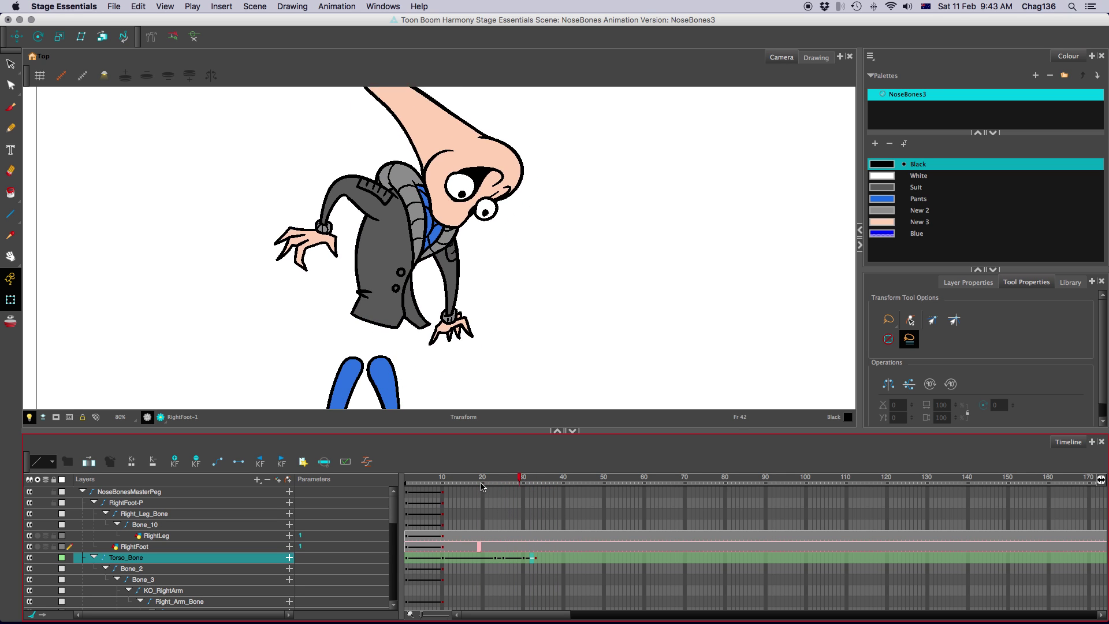
Step: Shift the later Torso_Bone keyframes around frame 29 one frame earlier
{"action": "left_click", "coordinate": [482, 485]}
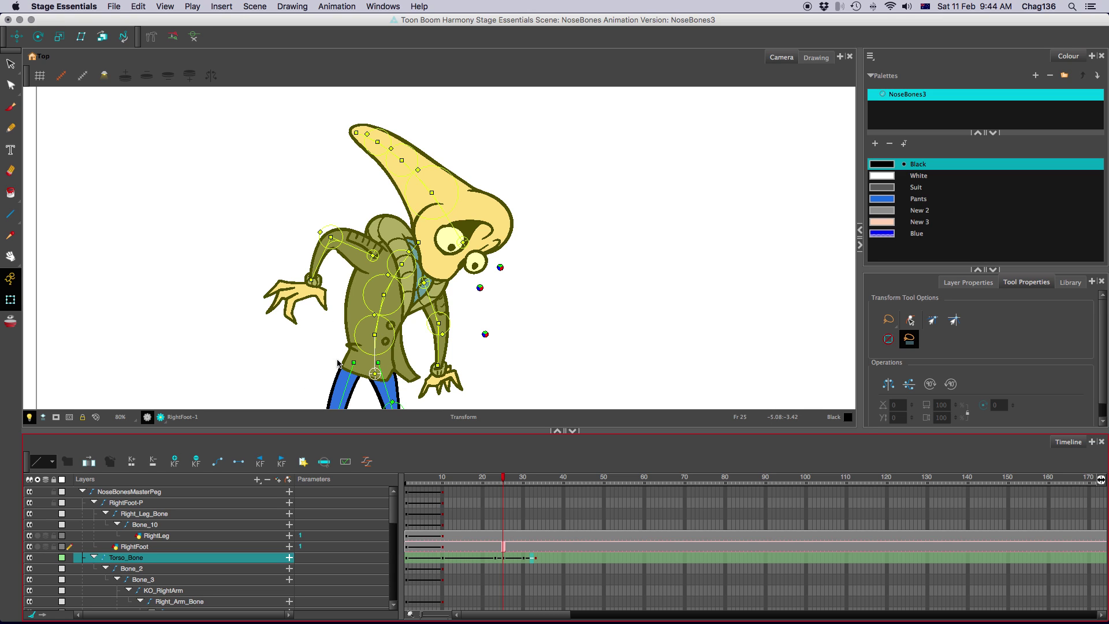
{"action": "left_click", "coordinate": [507, 558]}
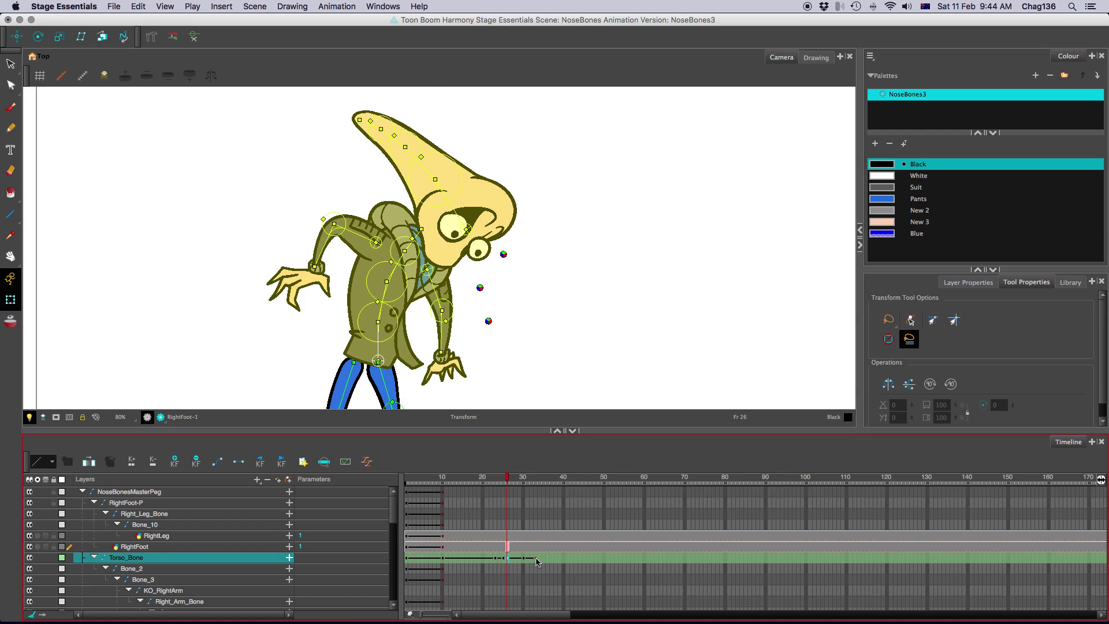
{"action": "mouse_move", "coordinate": [536, 560]}
{"action": "left_mouse_down"}
{"action": "mouse_move", "coordinate": [510, 563]}
{"action": "mouse_move", "coordinate": [521, 570]}
{"action": "left_mouse_up"}
{"action": "left_click", "coordinate": [516, 564]}
{"action": "left_click", "coordinate": [504, 559]}
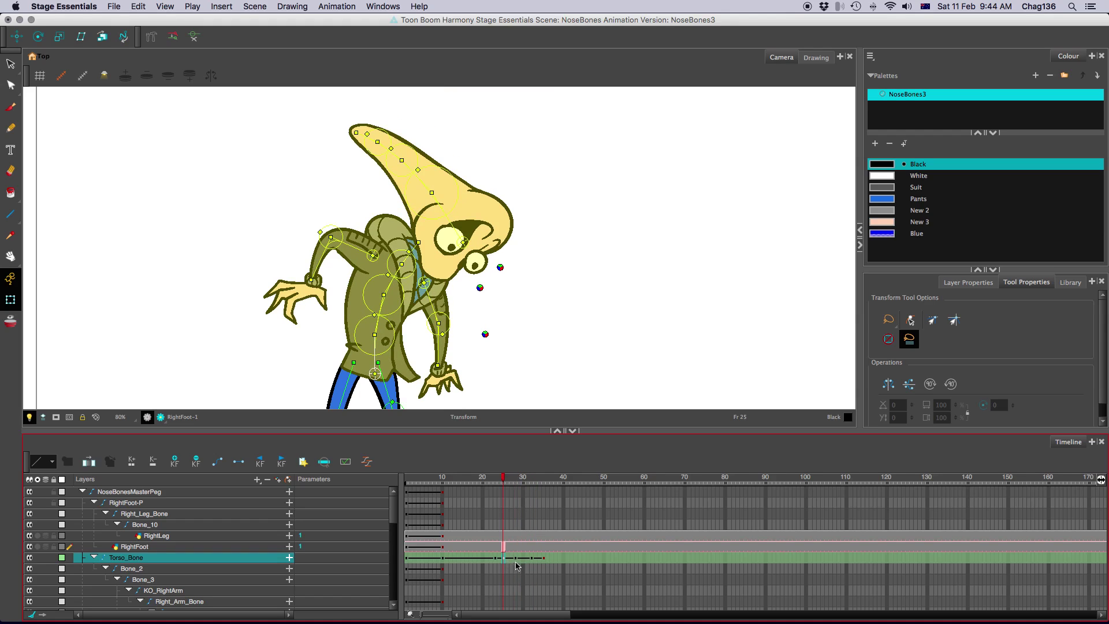
{"action": "left_click", "coordinate": [527, 559]}
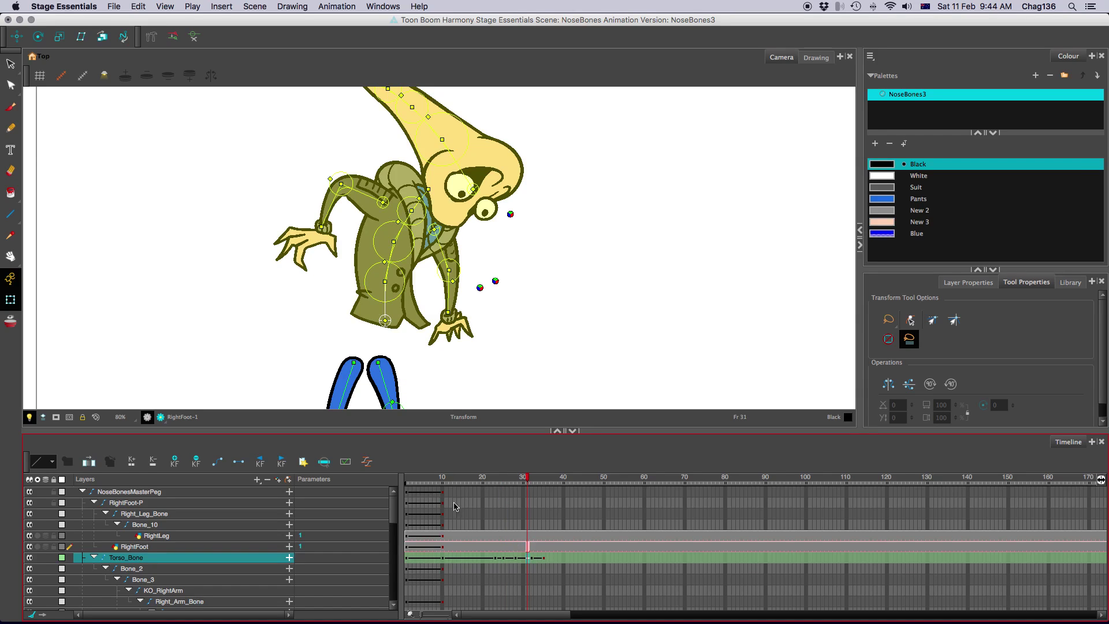
{"action": "left_click_drag", "start_coordinate": [533, 559], "coordinate": [547, 559]}
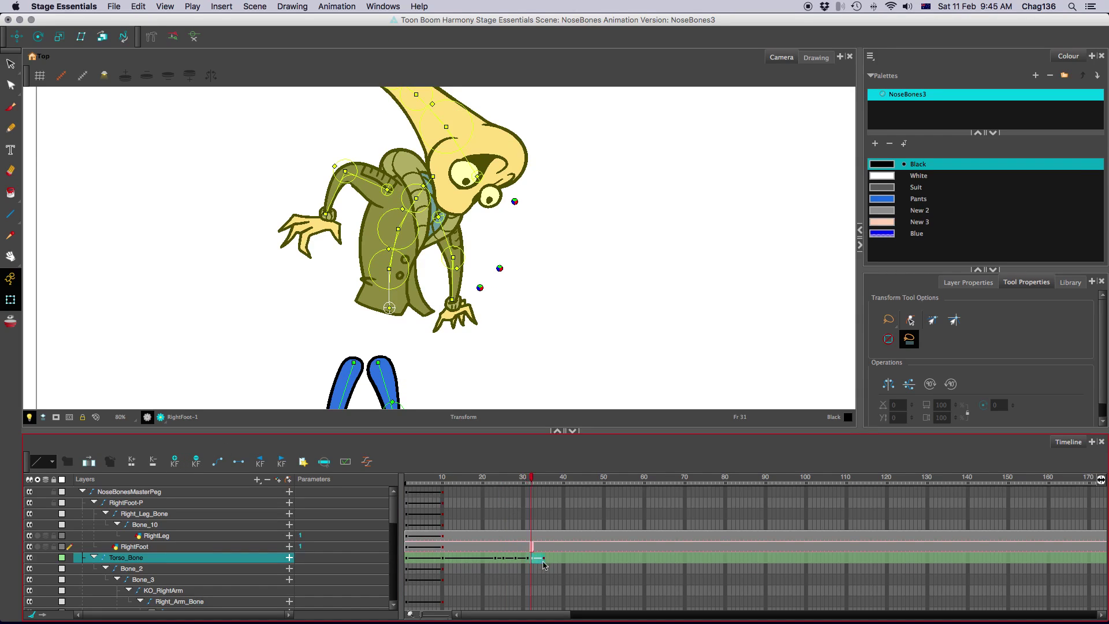
{"action": "left_click", "coordinate": [488, 483]}
{"action": "left_click", "coordinate": [519, 547]}
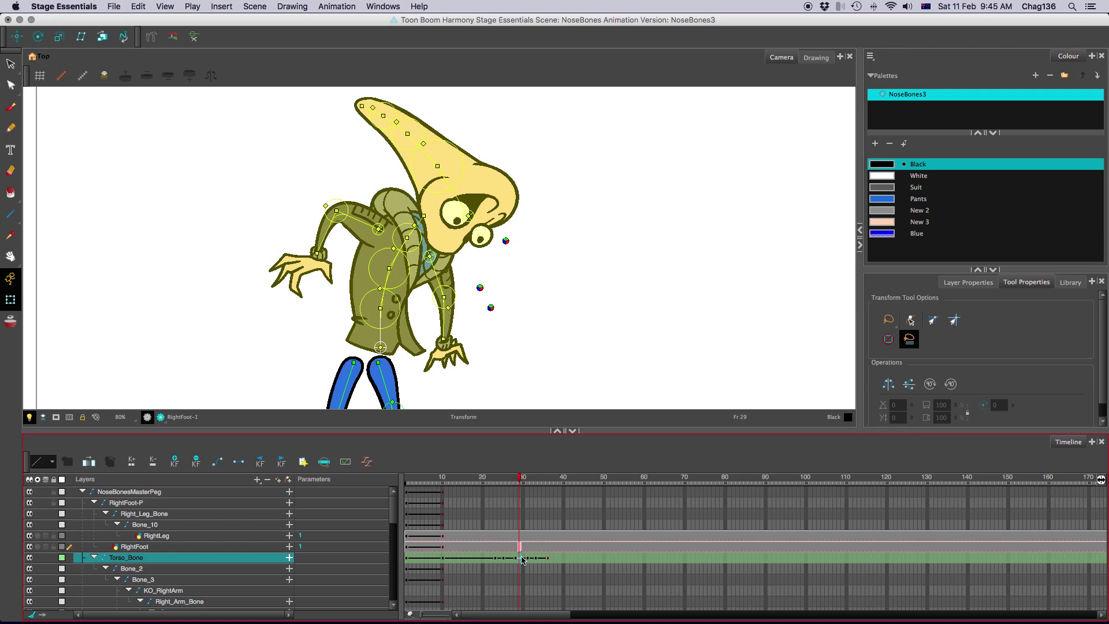
{"action": "key", "text": "minus"}
{"action": "left_click_drag", "start_coordinate": [518, 479], "coordinate": [552, 566]}
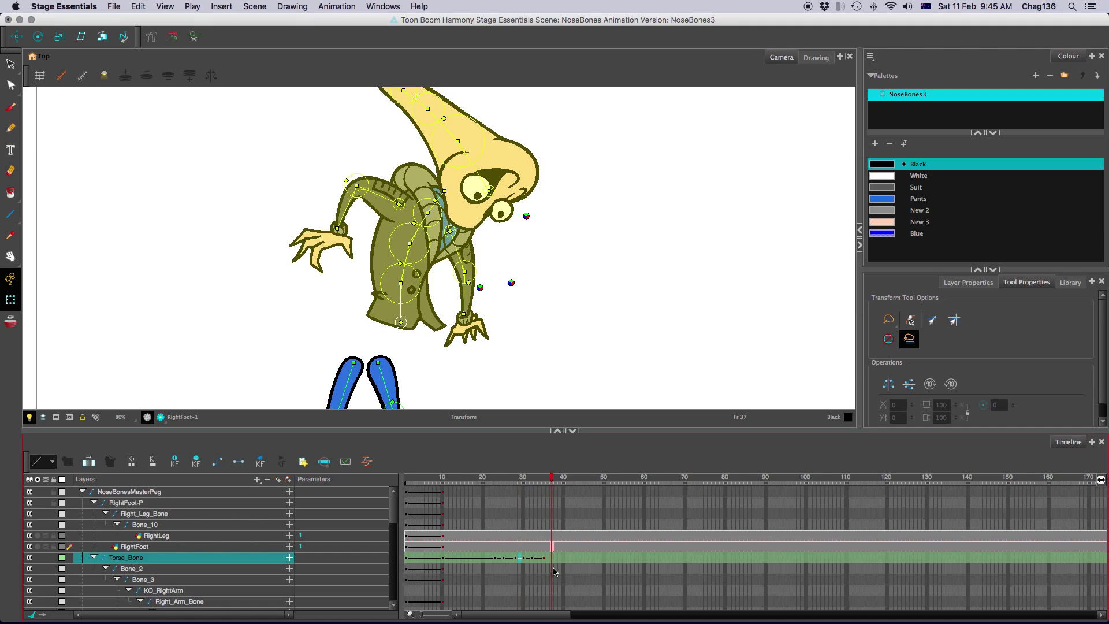
Step: Bend the upper body further forward at frame 32 and play back the bounce
{"action": "left_click", "coordinate": [524, 560]}
{"action": "left_click_drag", "start_coordinate": [521, 479], "coordinate": [532, 542]}
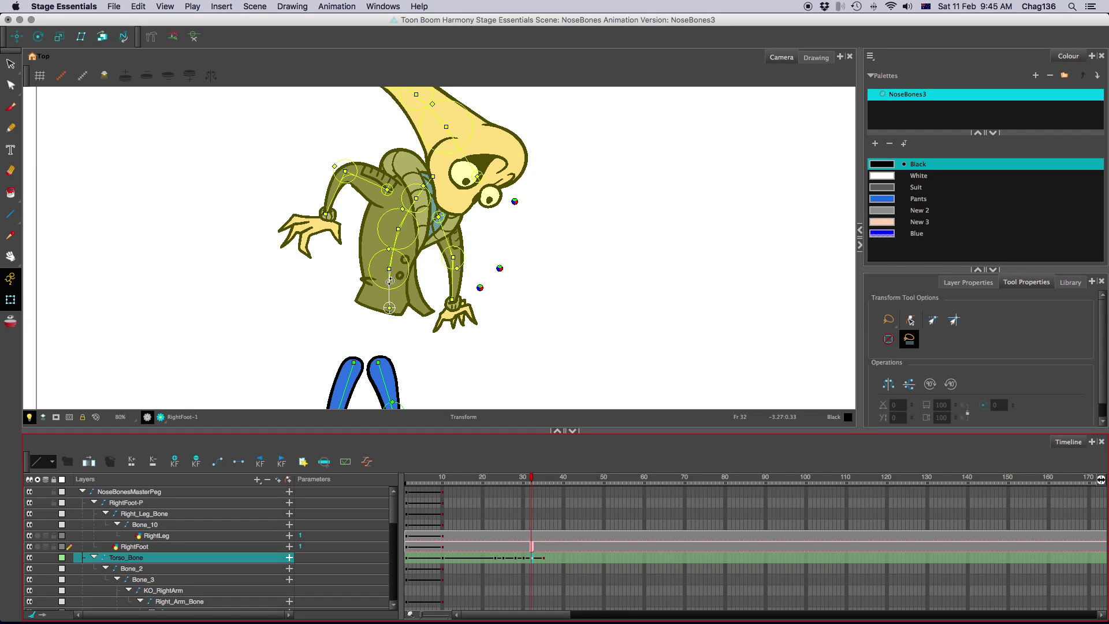
{"action": "left_click_drag", "start_coordinate": [390, 281], "coordinate": [392, 270]}
{"action": "left_click_drag", "start_coordinate": [518, 478], "coordinate": [483, 496]}
{"action": "key", "text": "Return"}
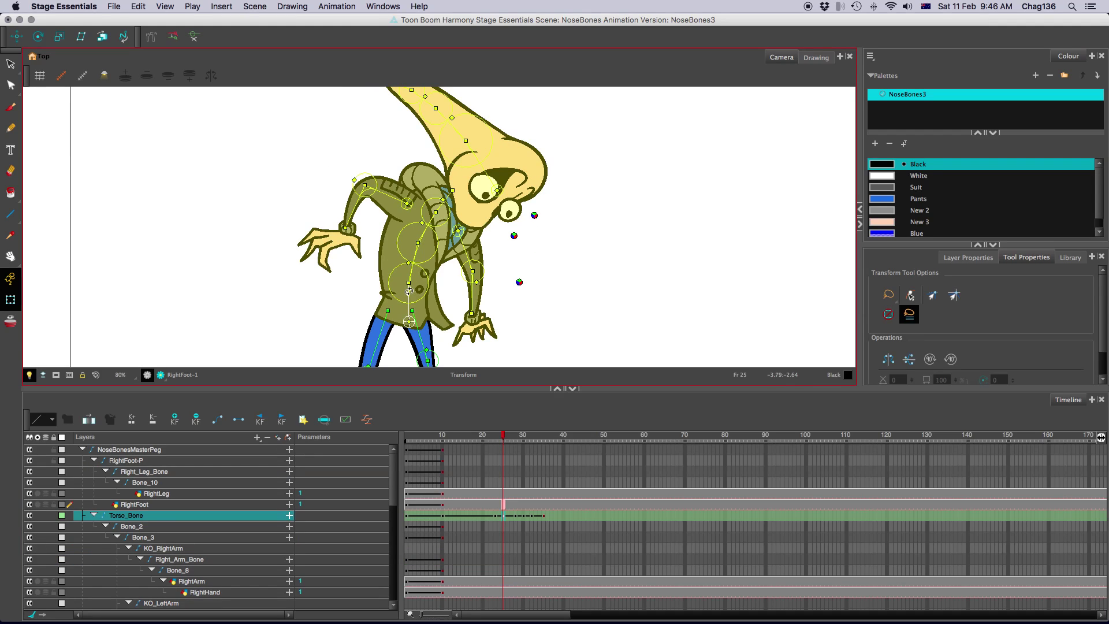
Step: Rotate the upper body slightly at frame 25, replay from frame 19, then select RightFoot
{"action": "left_click_drag", "start_coordinate": [410, 287], "coordinate": [412, 287]}
{"action": "left_click", "coordinate": [482, 442]}
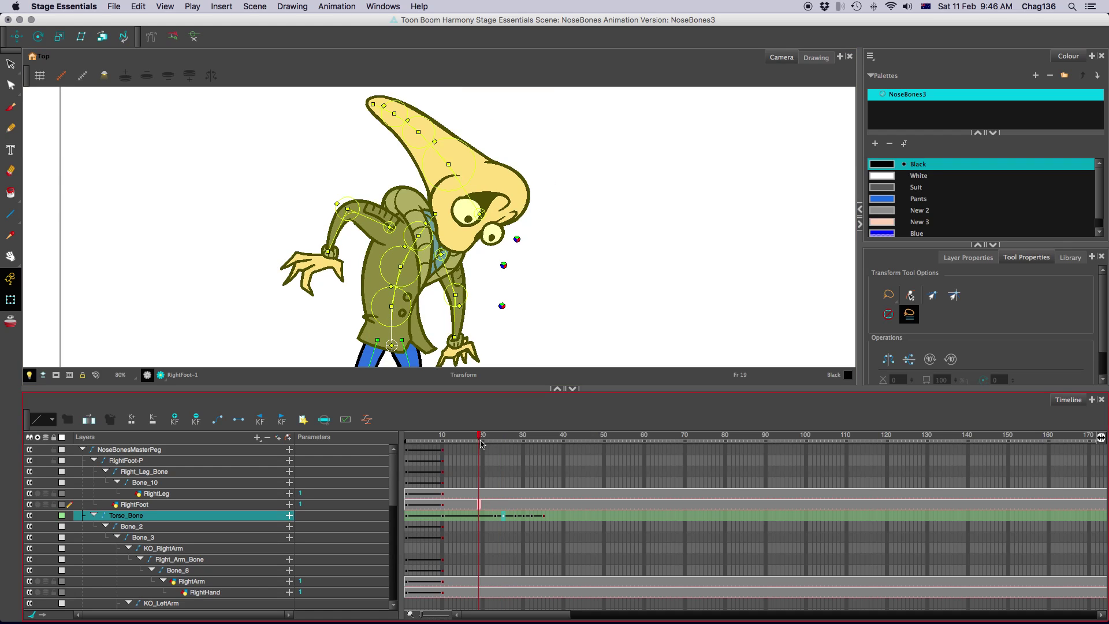
{"action": "key", "text": "shift+Return"}
{"action": "key", "text": "shift+Return"}
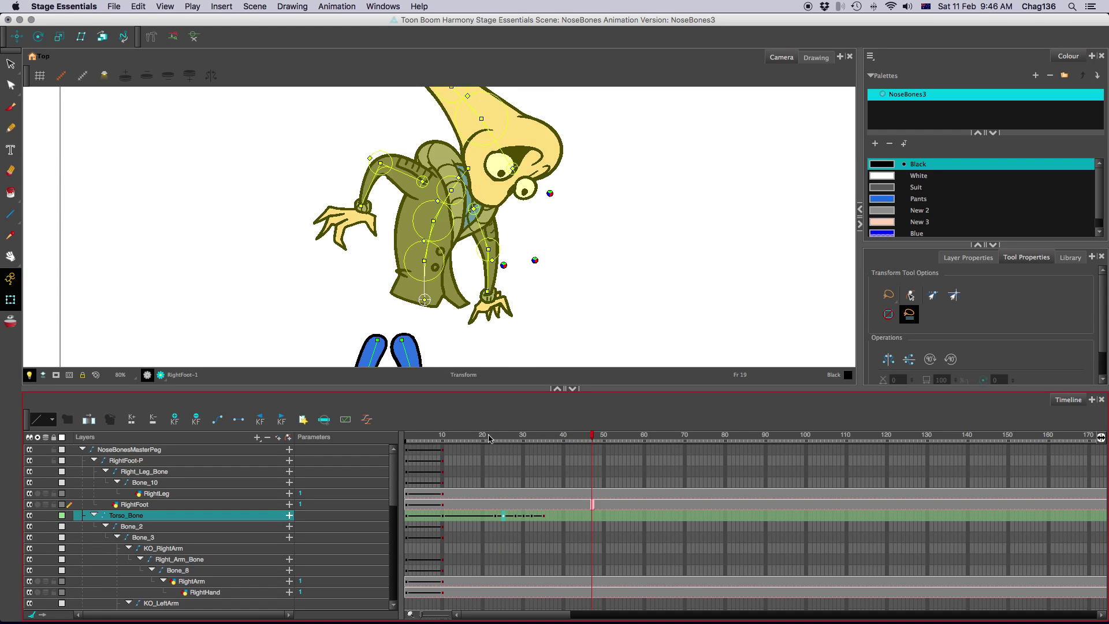
{"action": "left_click_drag", "start_coordinate": [483, 442], "coordinate": [510, 464]}
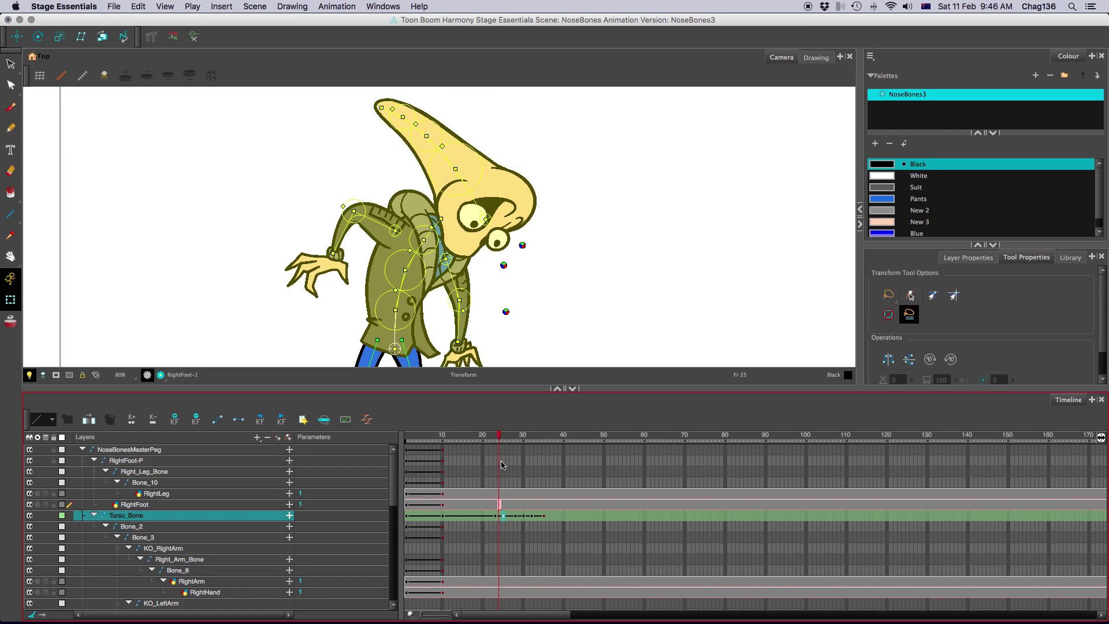
{"action": "left_click_drag", "start_coordinate": [501, 465], "coordinate": [532, 502]}
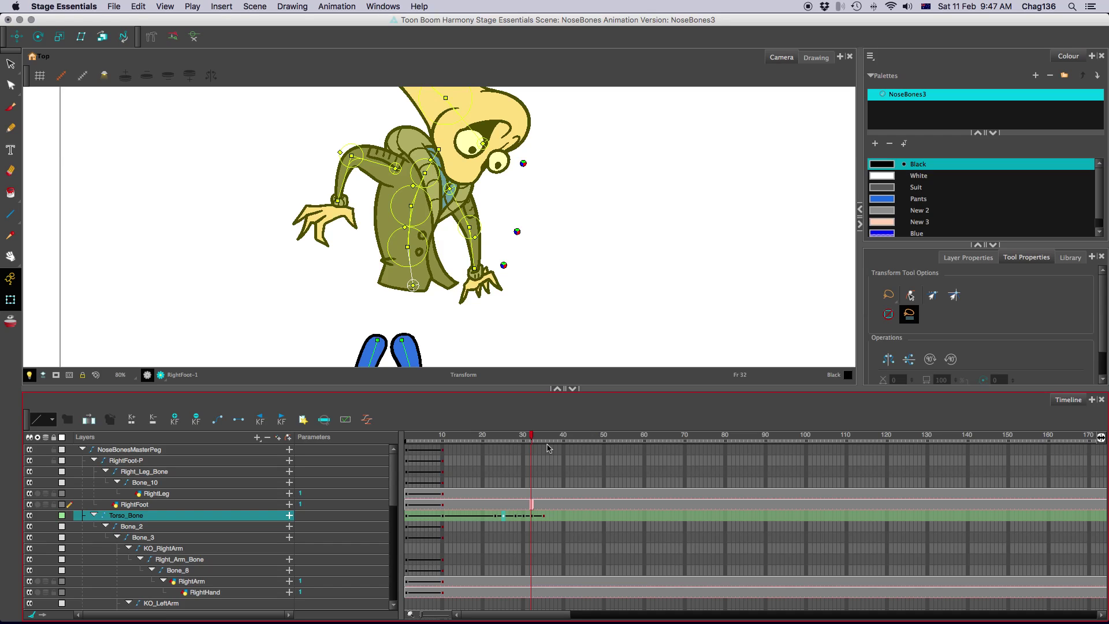
{"action": "left_click", "coordinate": [93, 504]}
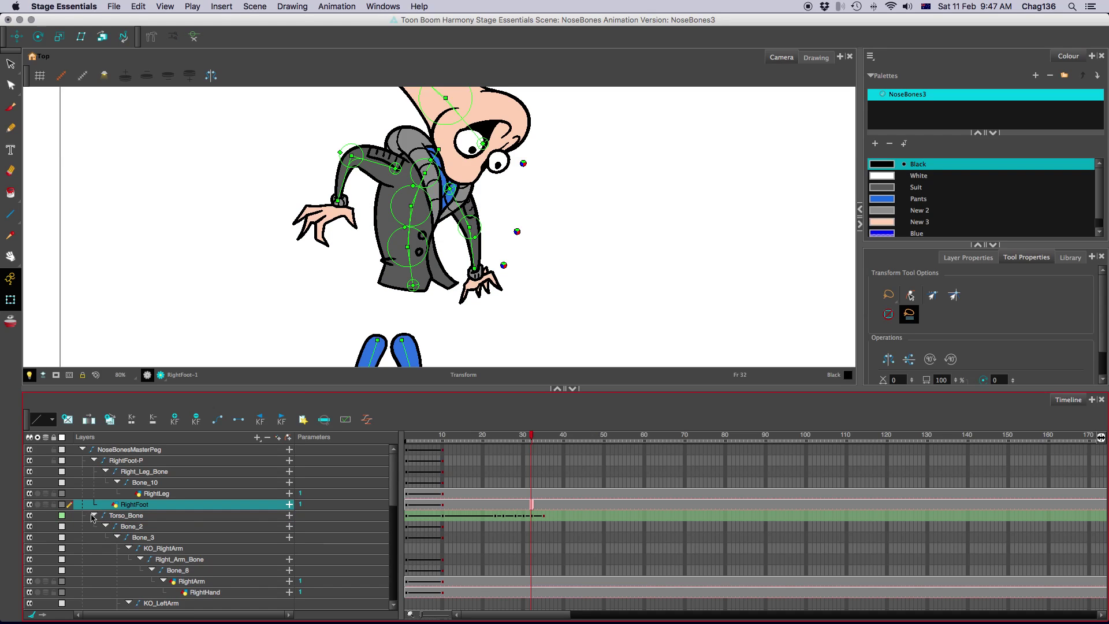
Step: Show Torso_Bone's parameter tracks and review its Orientation values
{"action": "left_click", "coordinate": [289, 516]}
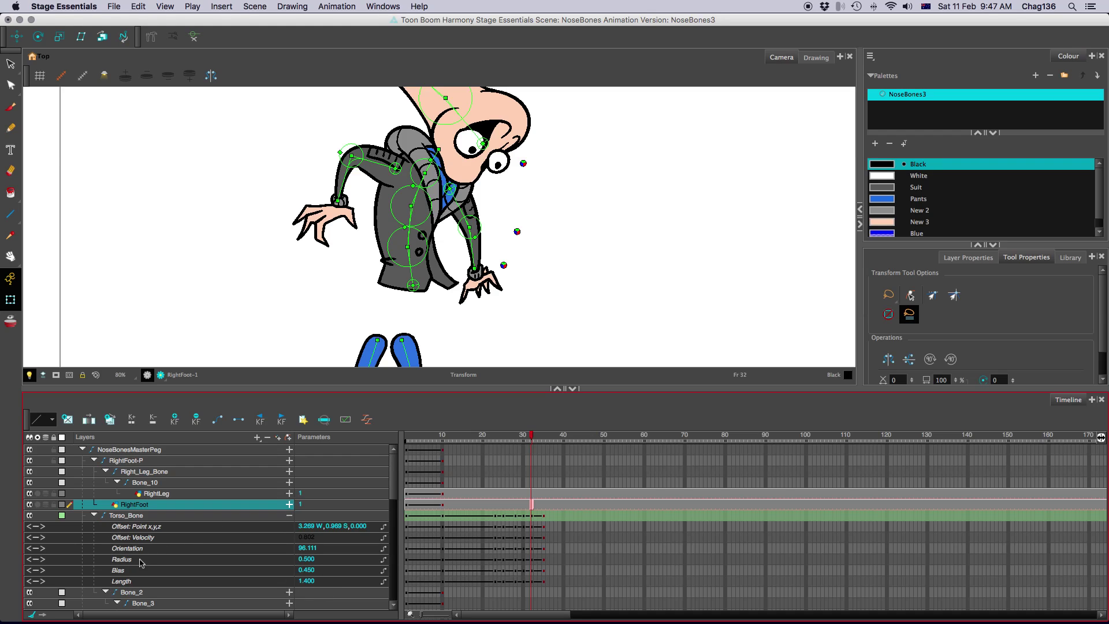
{"action": "left_click", "coordinate": [172, 549]}
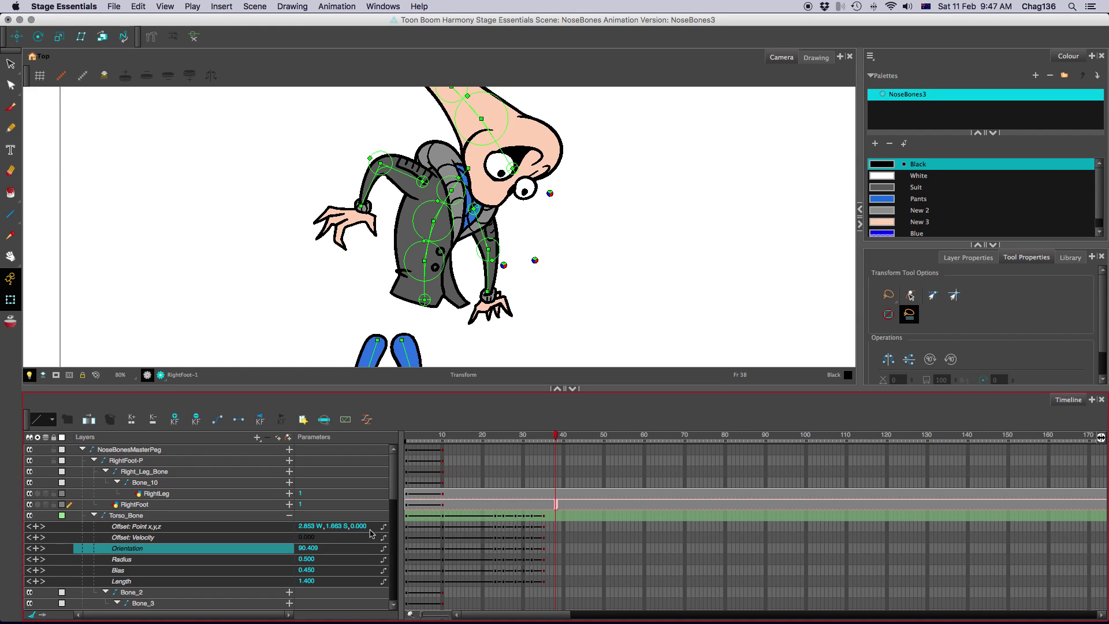
{"action": "left_click_drag", "start_coordinate": [481, 437], "coordinate": [557, 437]}
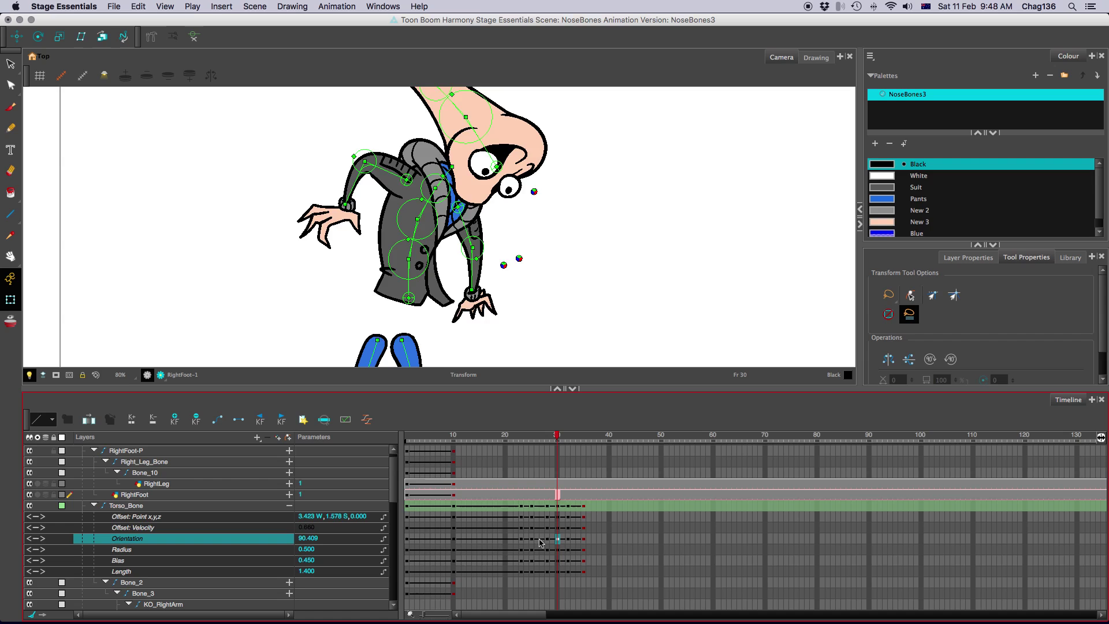
Step: Delete the Orientation keyframes from frames 26 to 31 and check the smoothed rotation
{"action": "left_click_drag", "start_coordinate": [537, 541], "coordinate": [564, 540]}
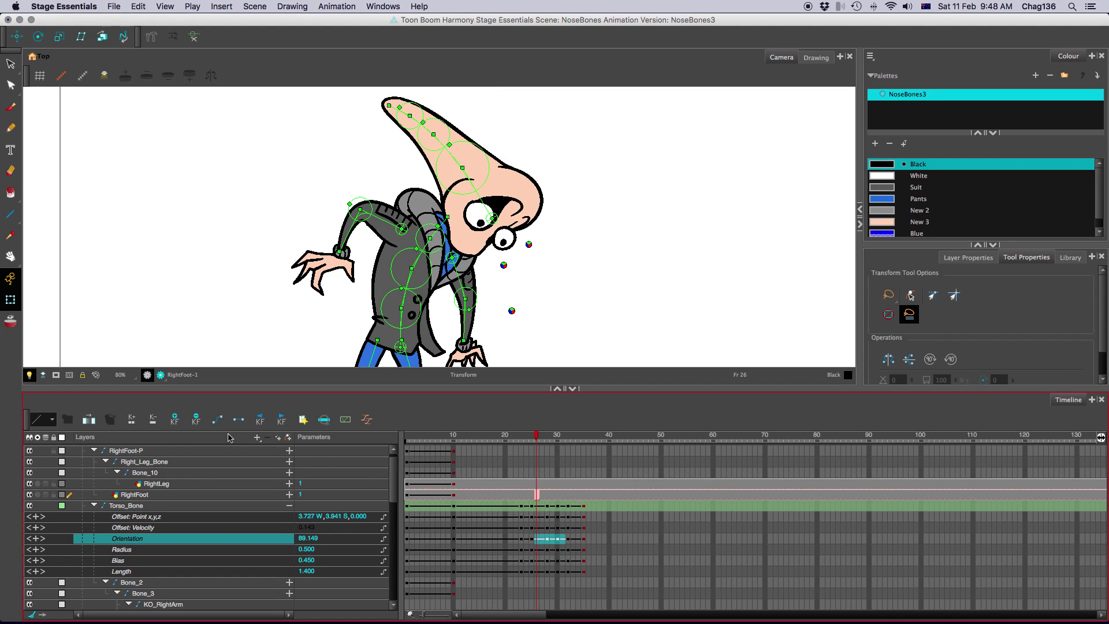
{"action": "left_click", "coordinate": [197, 423]}
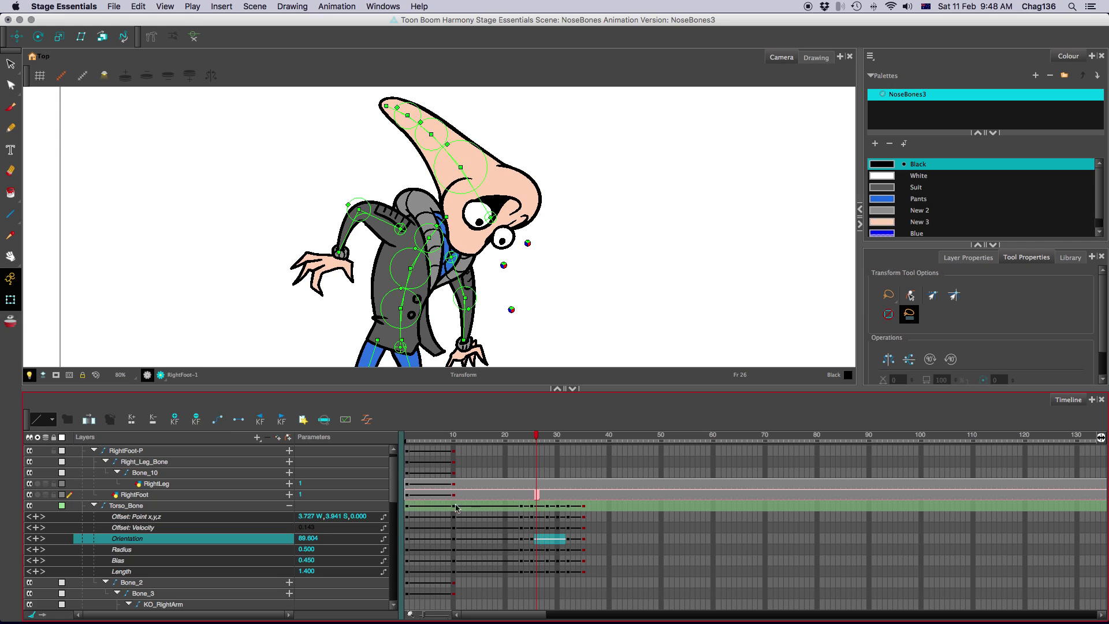
{"action": "left_click", "coordinate": [531, 541]}
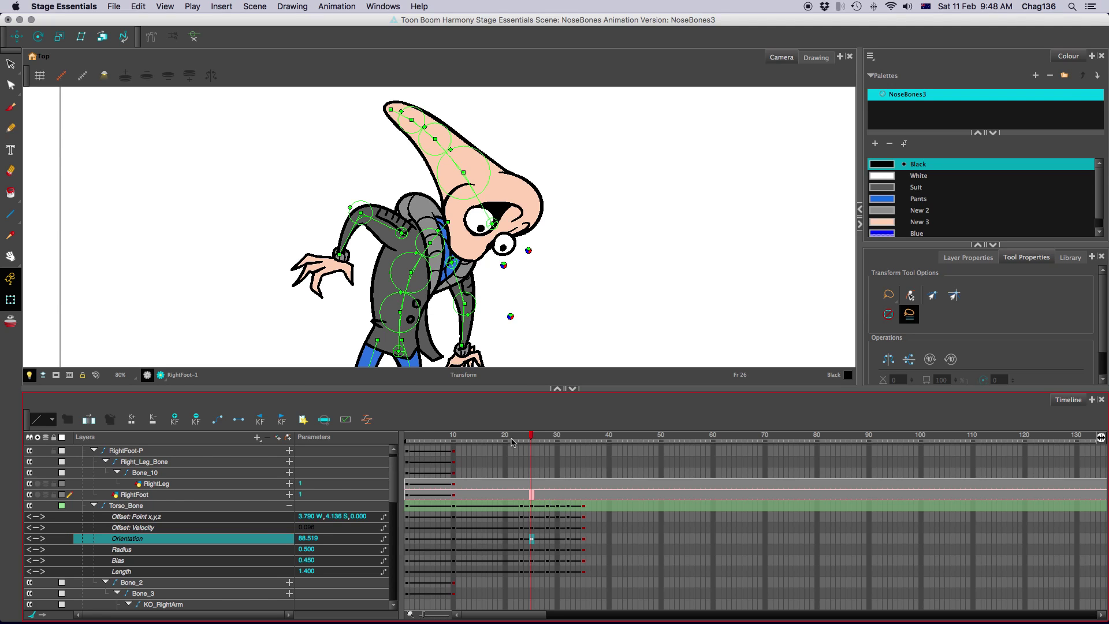
{"action": "left_click", "coordinate": [517, 441]}
{"action": "left_click", "coordinate": [460, 441]}
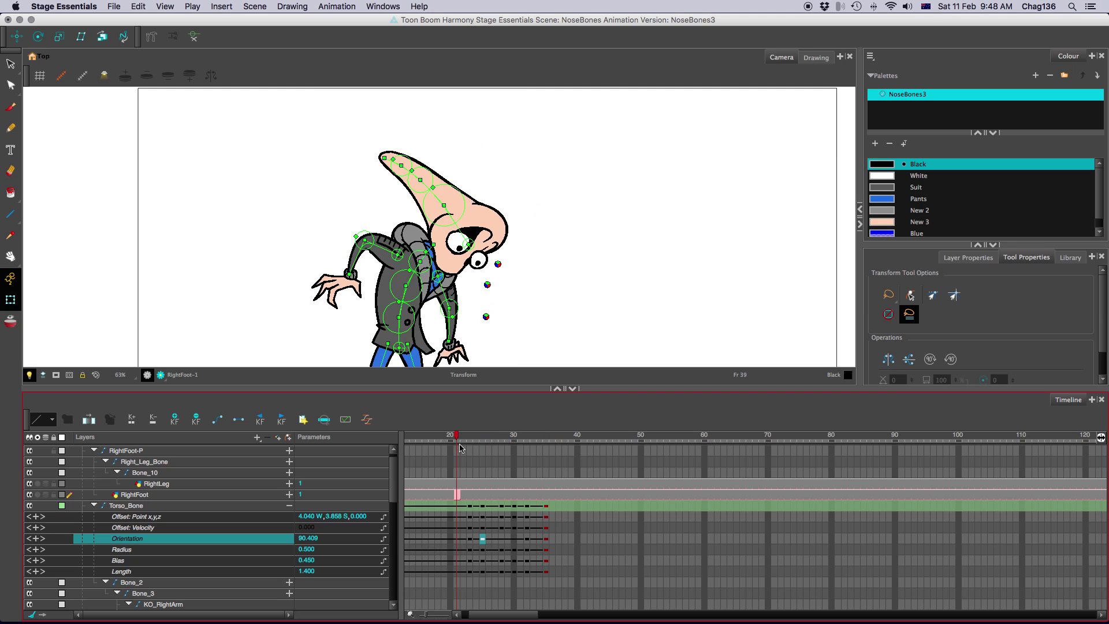
Step: Rotate Bone_2 and Bone_3 into a bent spine pose at frame 25
{"action": "left_click", "coordinate": [458, 441]}
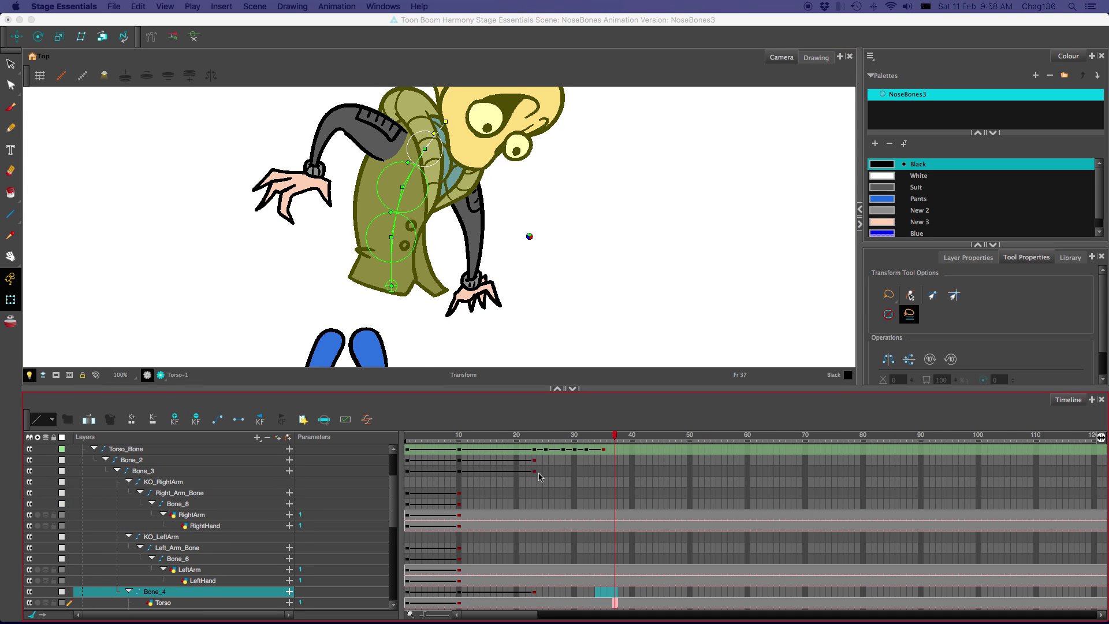
{"action": "left_click", "coordinate": [539, 472]}
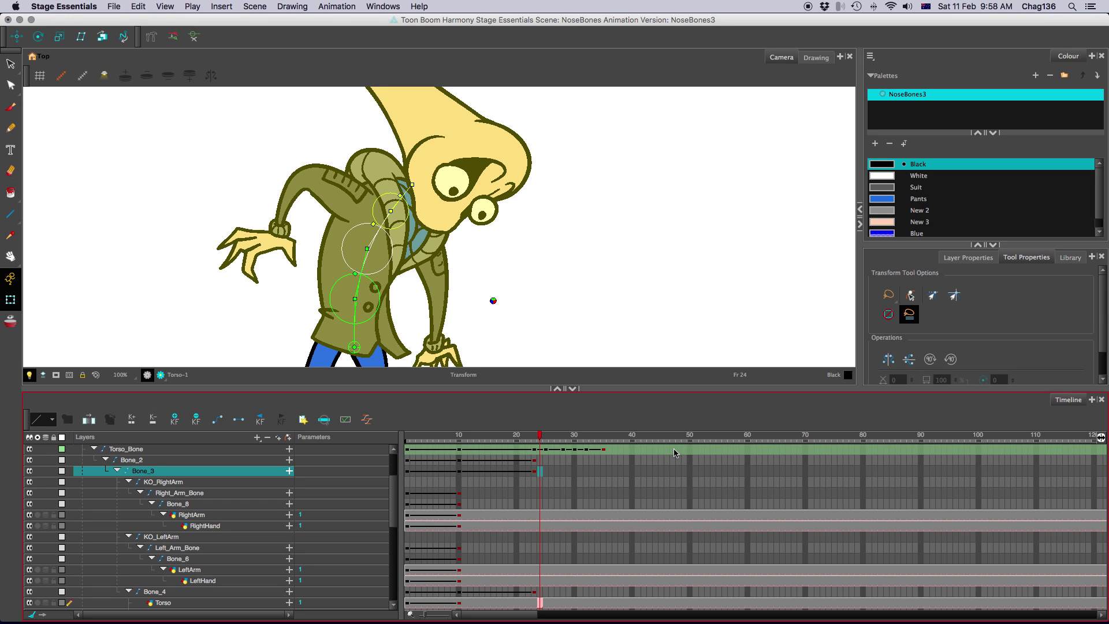
{"action": "left_click_drag", "start_coordinate": [534, 460], "coordinate": [534, 471]}
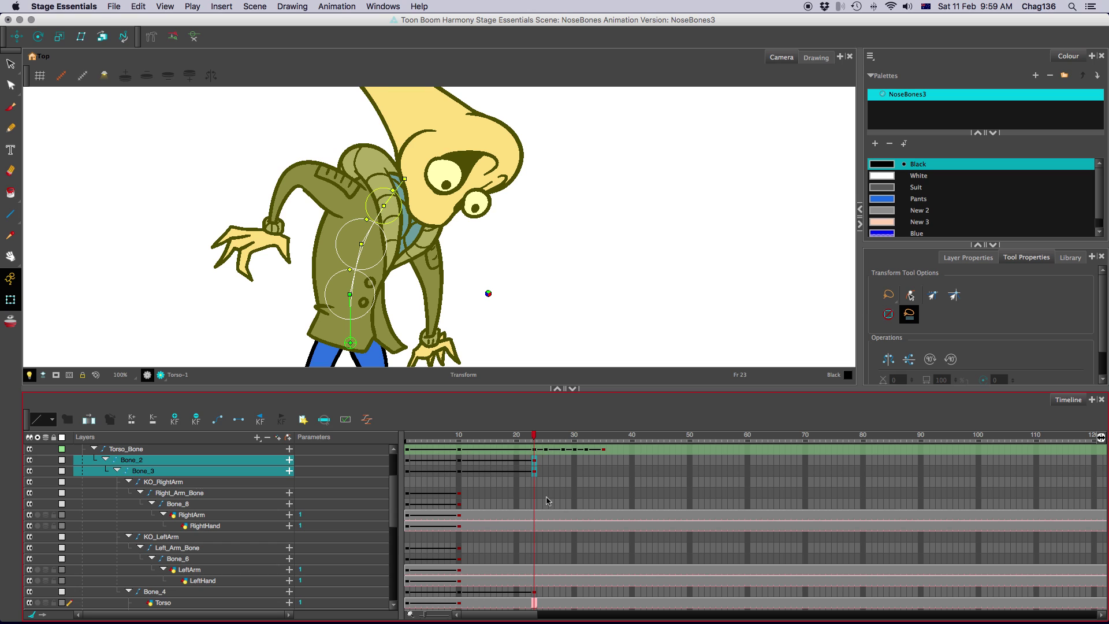
{"action": "key", "text": "period"}
{"action": "key", "text": "period"}
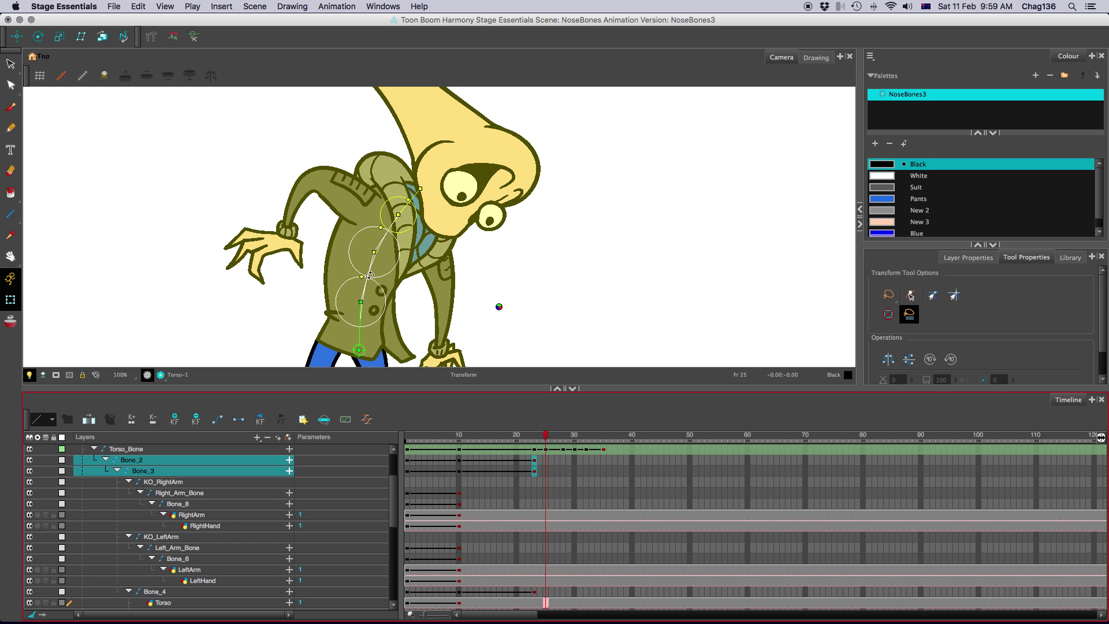
{"action": "left_click_drag", "start_coordinate": [370, 275], "coordinate": [428, 207]}
{"action": "left_click", "coordinate": [428, 207]}
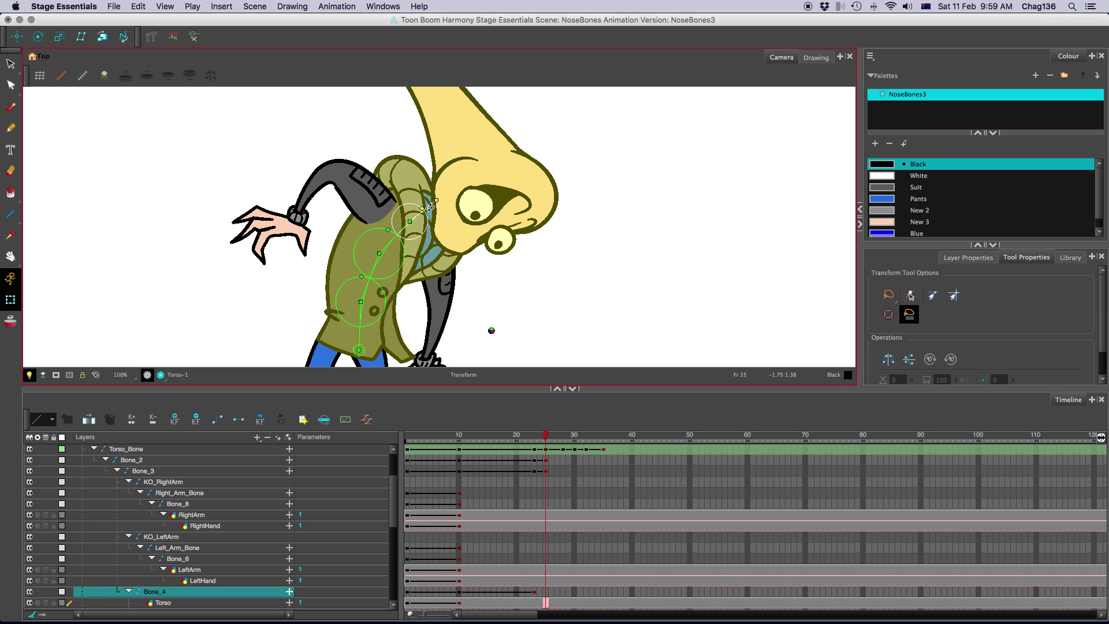
Step: Rotate Bone_2 and Bone_3 at frame 32 to lift the upper body
{"action": "left_click", "coordinate": [563, 456]}
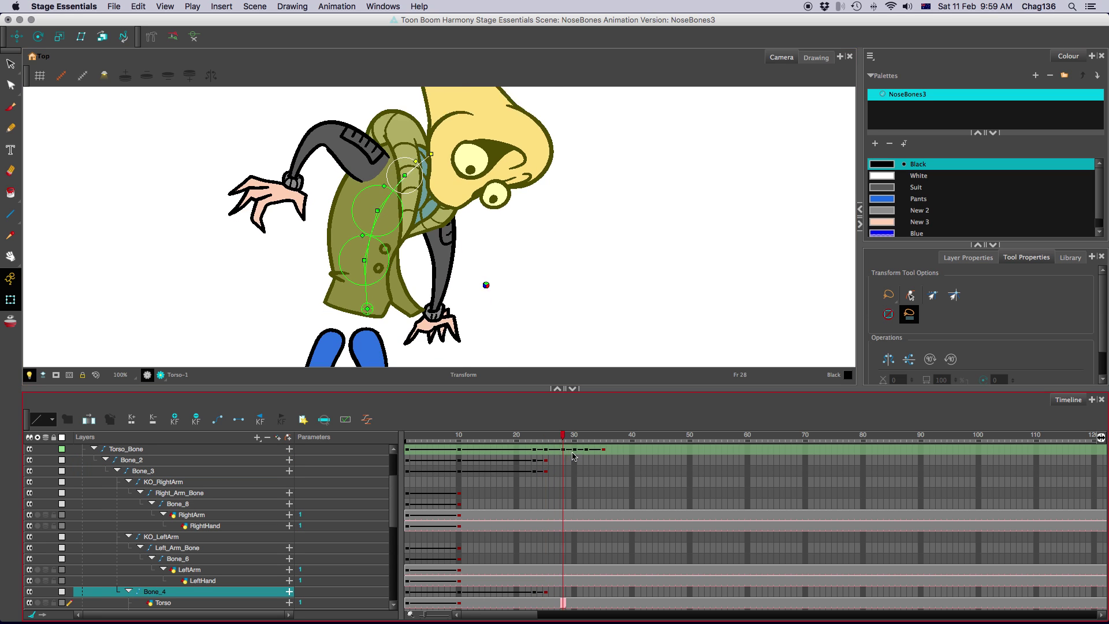
{"action": "left_click_drag", "start_coordinate": [574, 457], "coordinate": [585, 456]}
{"action": "left_click", "coordinate": [373, 239]}
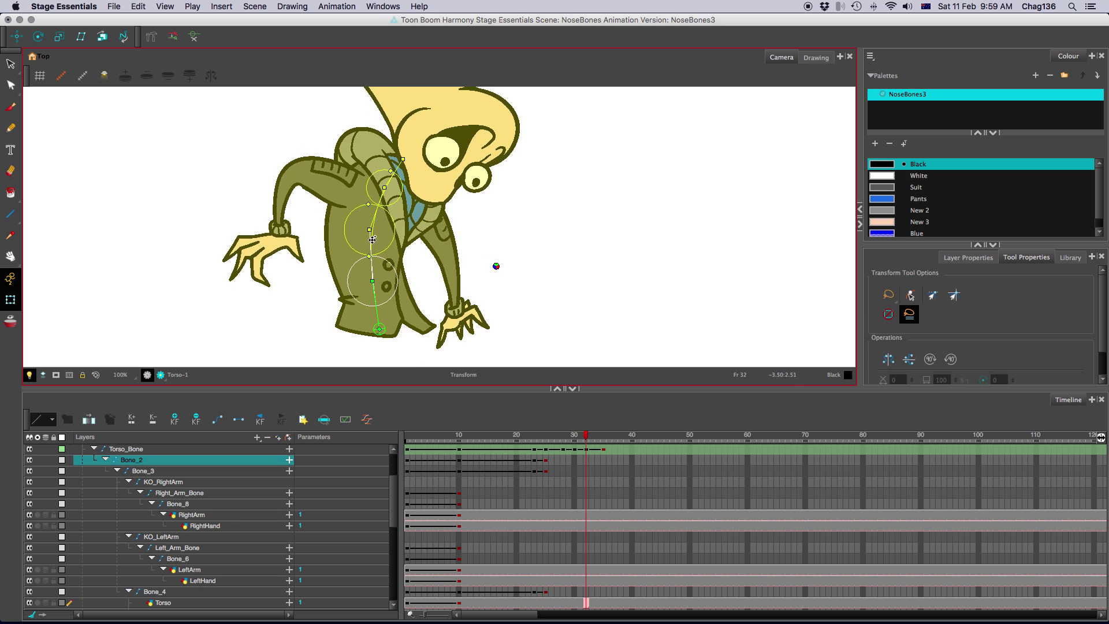
{"action": "left_click_drag", "start_coordinate": [372, 239], "coordinate": [366, 154]}
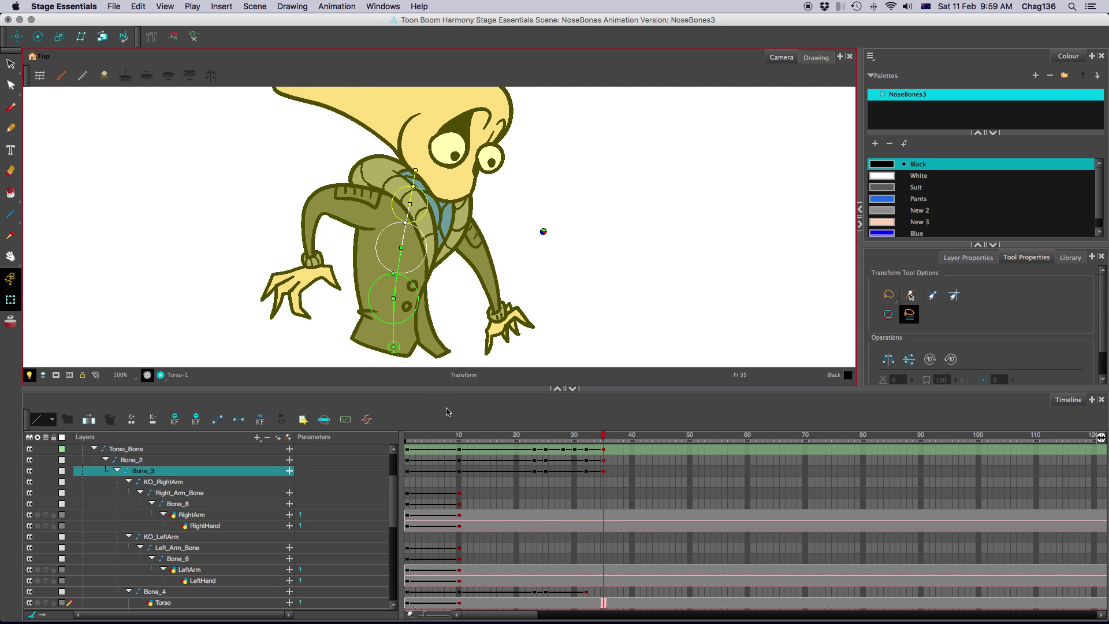
Step: Undo the stray frame-35 key and paste the frame-23 pose onto Bone_2 and Bone_3 at frame 35
{"action": "key", "text": "super+z"}
{"action": "left_click_drag", "start_coordinate": [533, 471], "coordinate": [530, 459]}
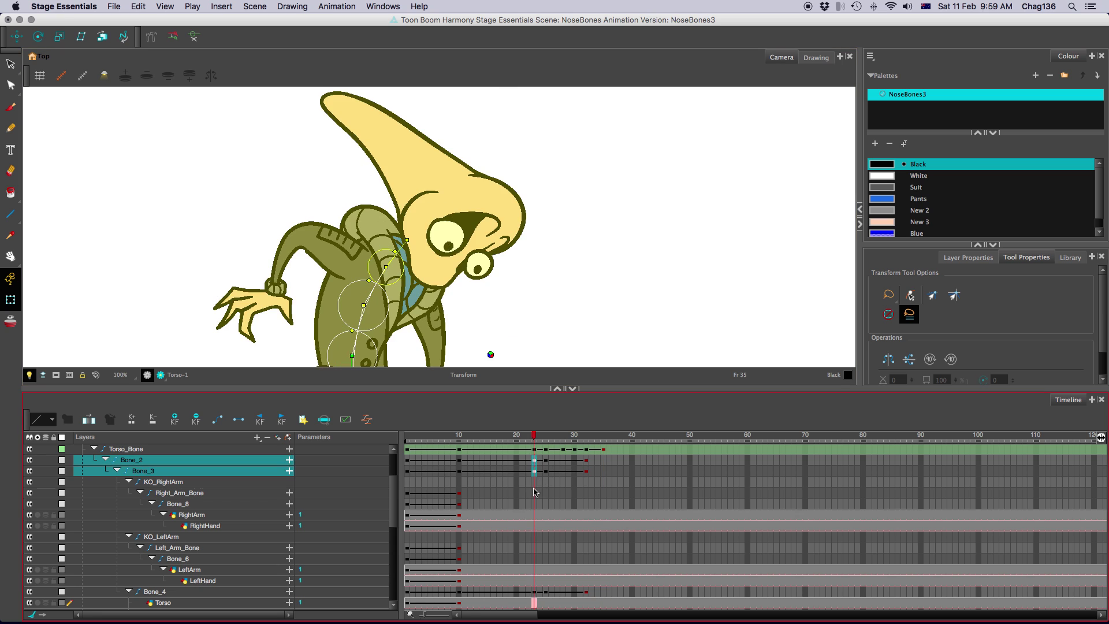
{"action": "left_click", "coordinate": [604, 460]}
{"action": "left_click", "coordinate": [605, 471], "text": "shift"}
{"action": "key", "text": "super+v"}
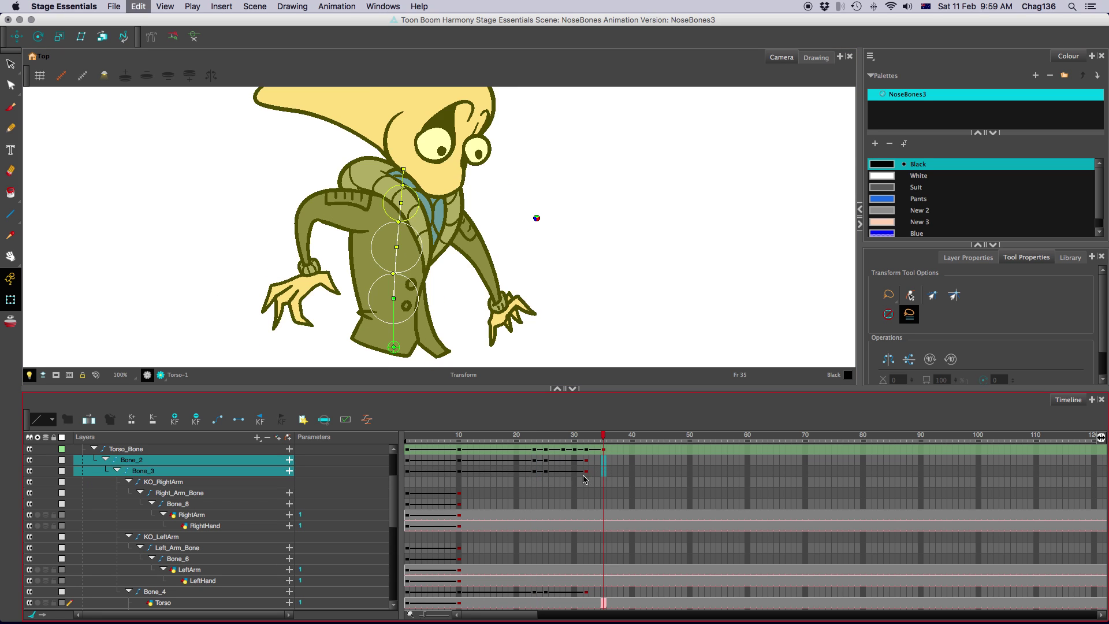
{"action": "left_click", "coordinate": [535, 593]}
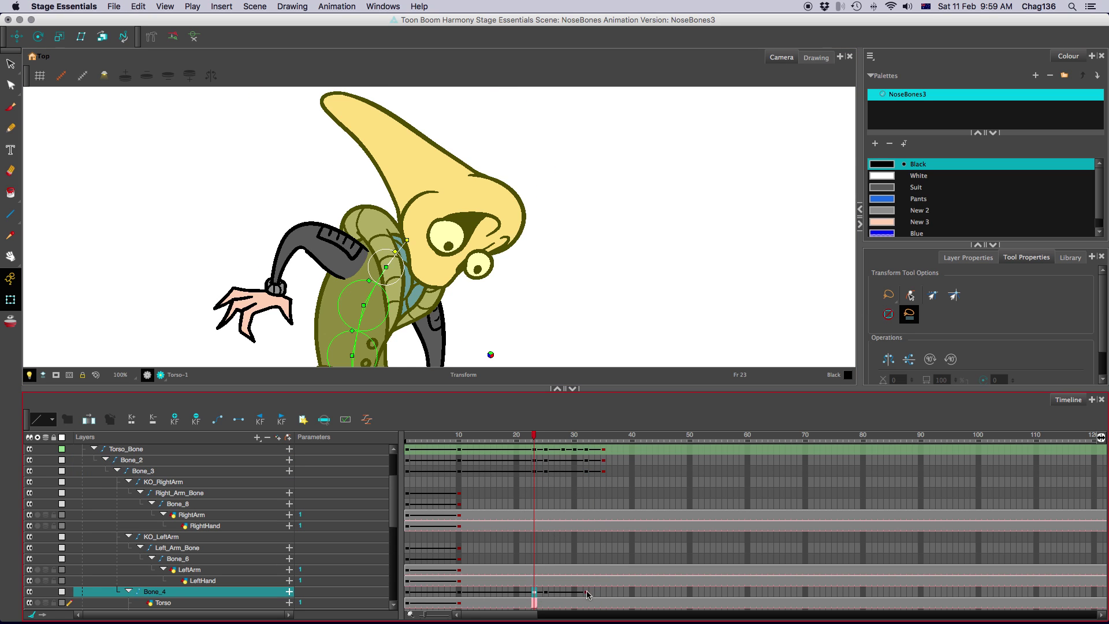
{"action": "left_click", "coordinate": [605, 594]}
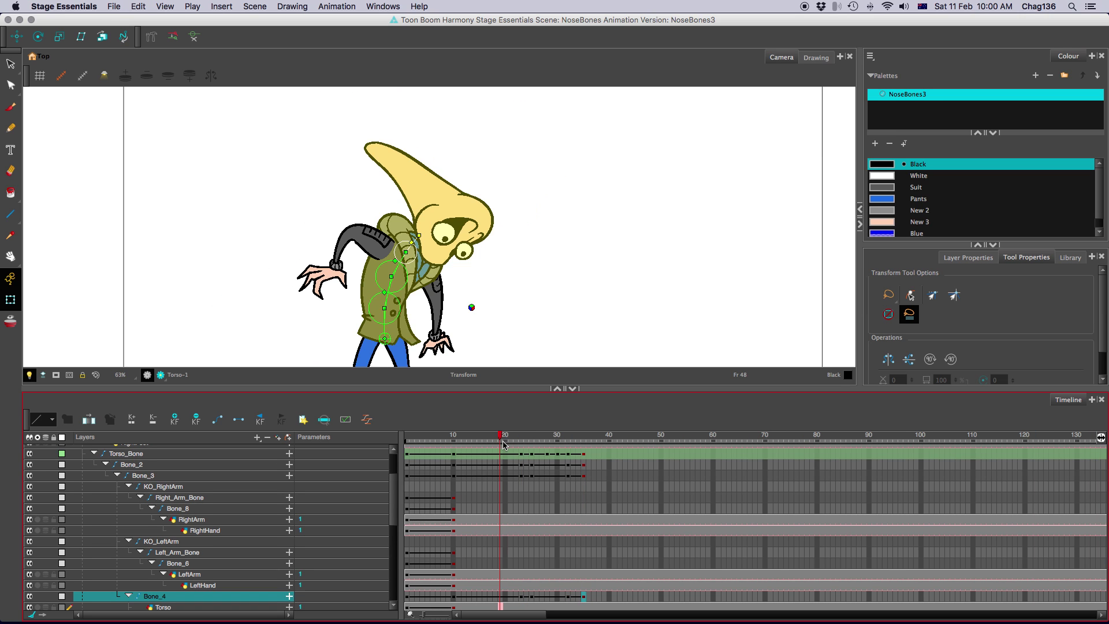
Step: Play and scrub the spine bounce from frame 19 to review the poses
{"action": "key", "text": "shift+Return"}
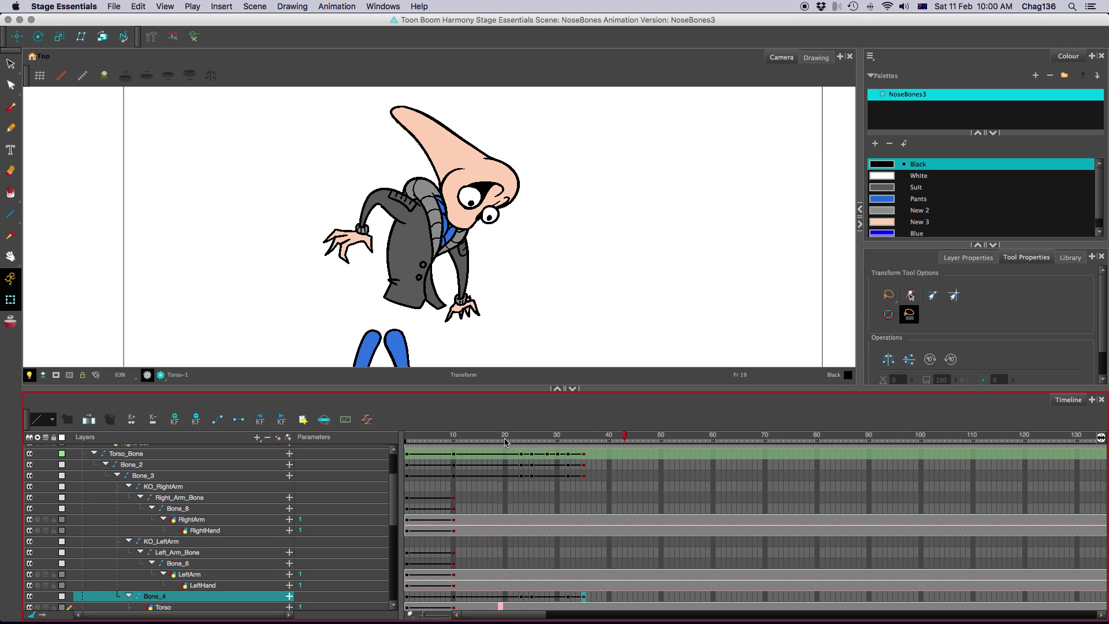
{"action": "left_click", "coordinate": [505, 437]}
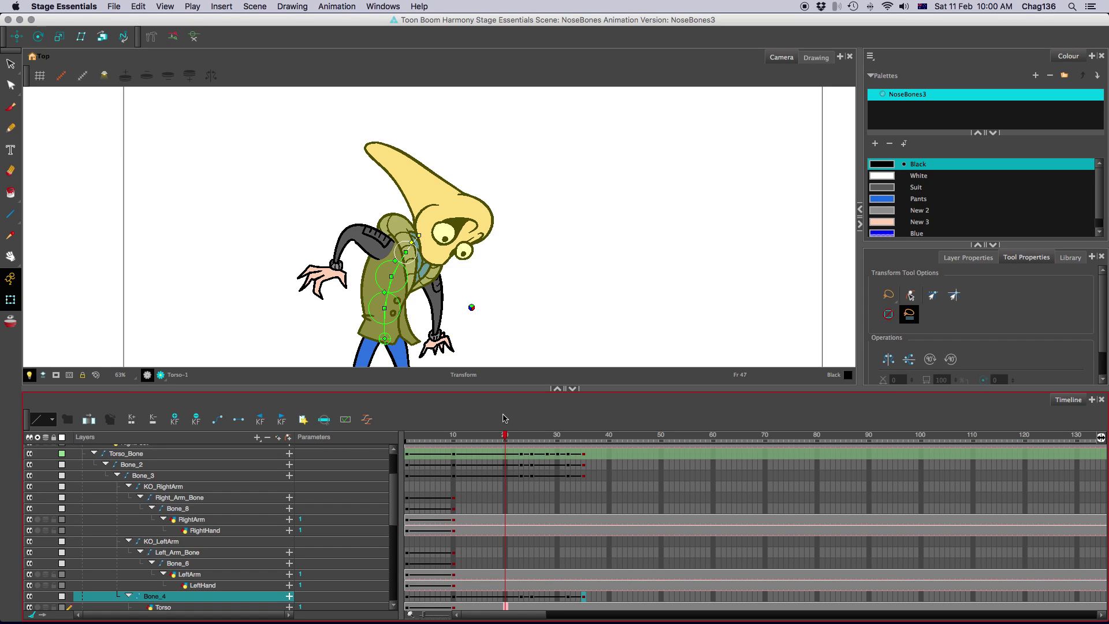
{"action": "left_click", "coordinate": [507, 437]}
{"action": "left_click_drag", "start_coordinate": [513, 439], "coordinate": [588, 457]}
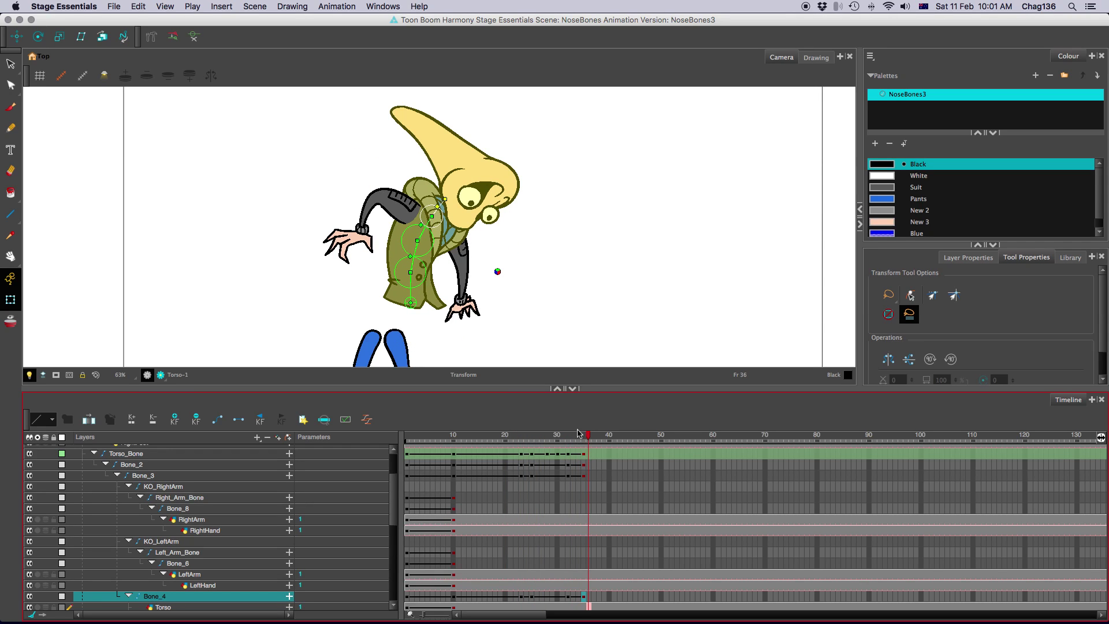
Step: Delay the Bone_2, Bone_3 and Bone_4 keyframes after frame 24 by two frames
{"action": "left_click_drag", "start_coordinate": [526, 465], "coordinate": [526, 477]}
{"action": "key", "text": "plus"}
{"action": "key", "text": "plus"}
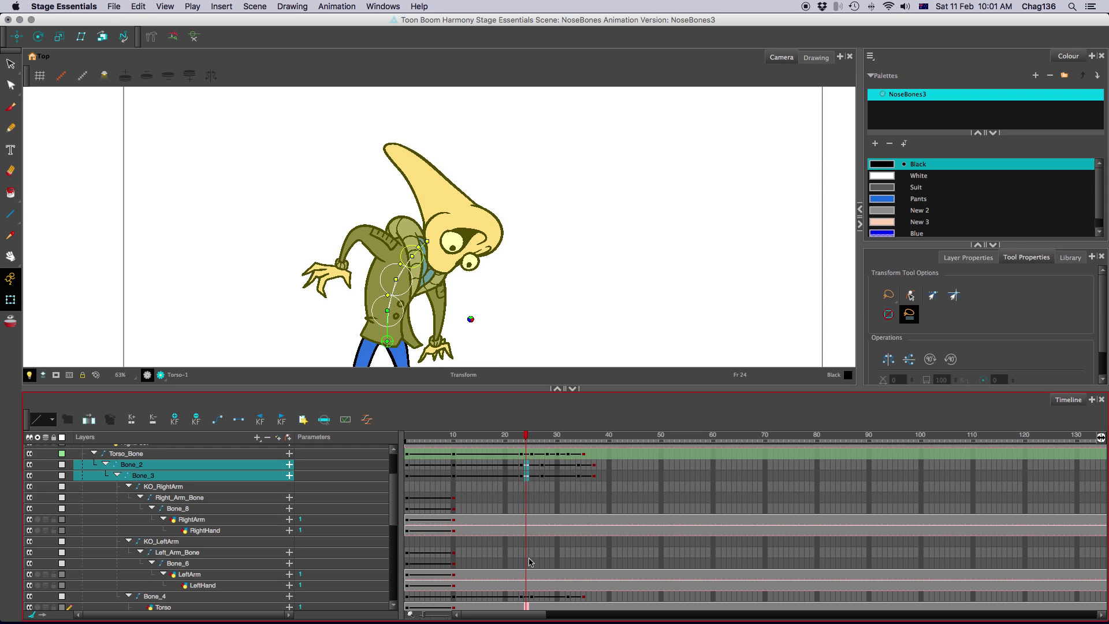
{"action": "left_click", "coordinate": [527, 595]}
{"action": "key", "text": "plus"}
{"action": "key", "text": "plus"}
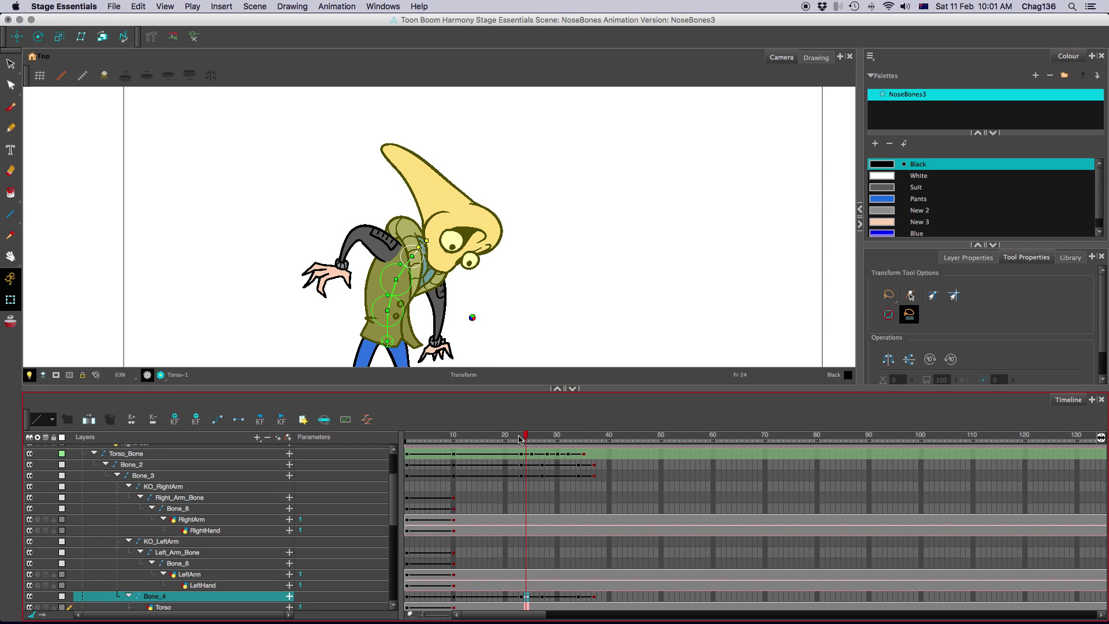
{"action": "left_click_drag", "start_coordinate": [519, 438], "coordinate": [515, 481]}
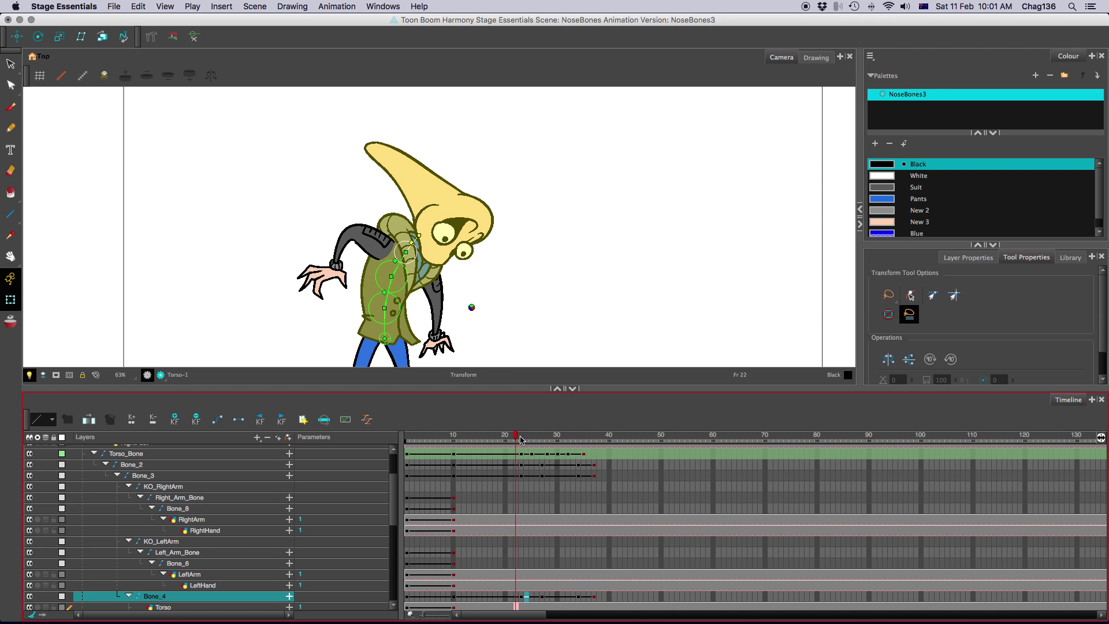
Step: Scrub through the bounce from frame 25 to check timing, then undo the shifts
{"action": "left_click", "coordinate": [526, 439]}
{"action": "left_click_drag", "start_coordinate": [528, 440], "coordinate": [550, 479]}
{"action": "left_click", "coordinate": [549, 598]}
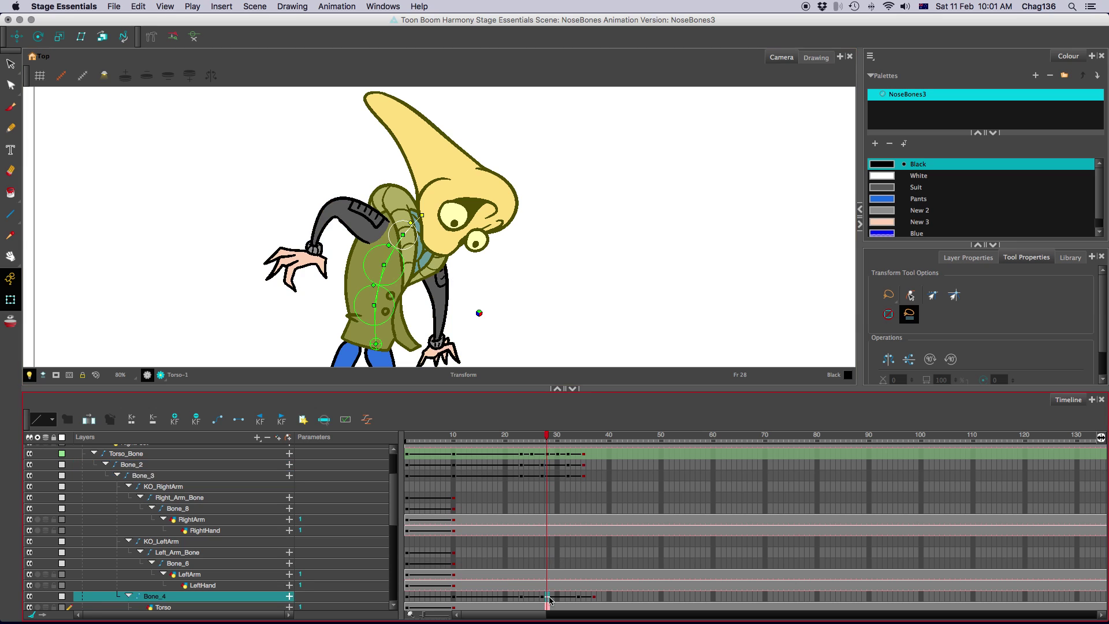
{"action": "key", "text": "super+z"}
{"action": "key", "text": "super+z"}
{"action": "key", "text": "super+z"}
{"action": "key", "text": "super+z"}
{"action": "key", "text": "super+z"}
{"action": "key", "text": "super+z"}
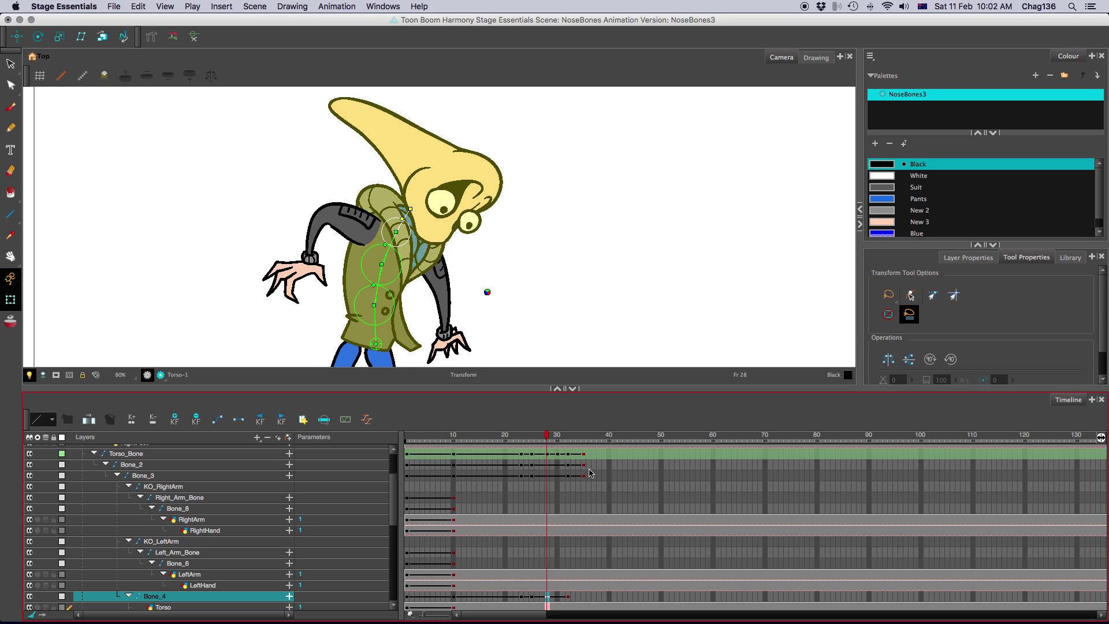
Step: Move the Bone_2 and Bone_3 keys from frame 25 to 26 and from 35 to 36
{"action": "key", "text": "super+z"}
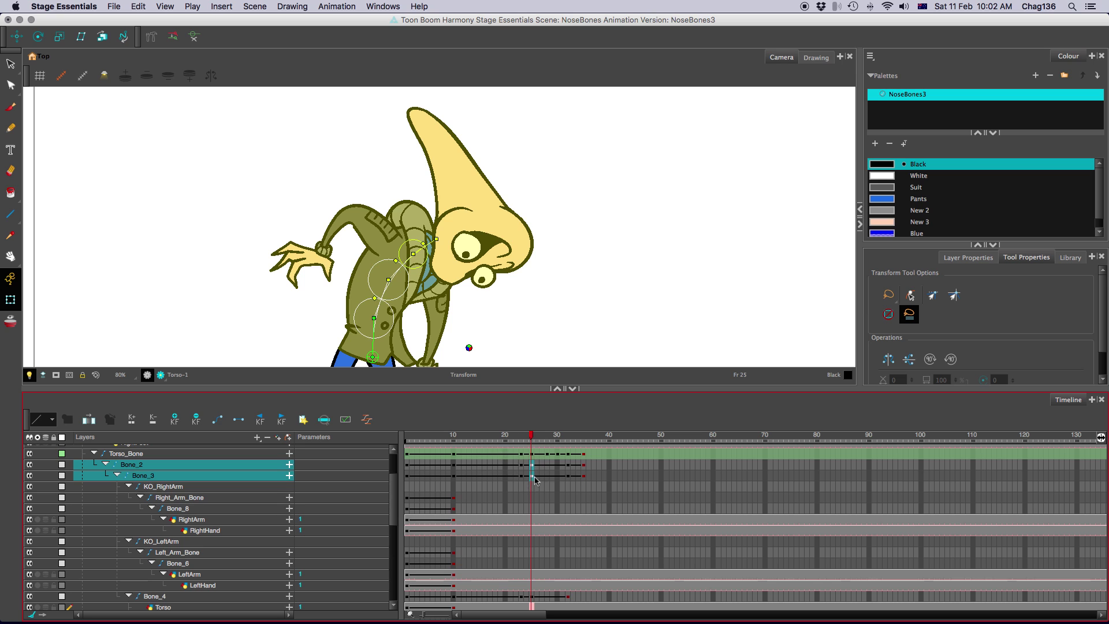
{"action": "left_click_drag", "start_coordinate": [532, 478], "coordinate": [541, 479]}
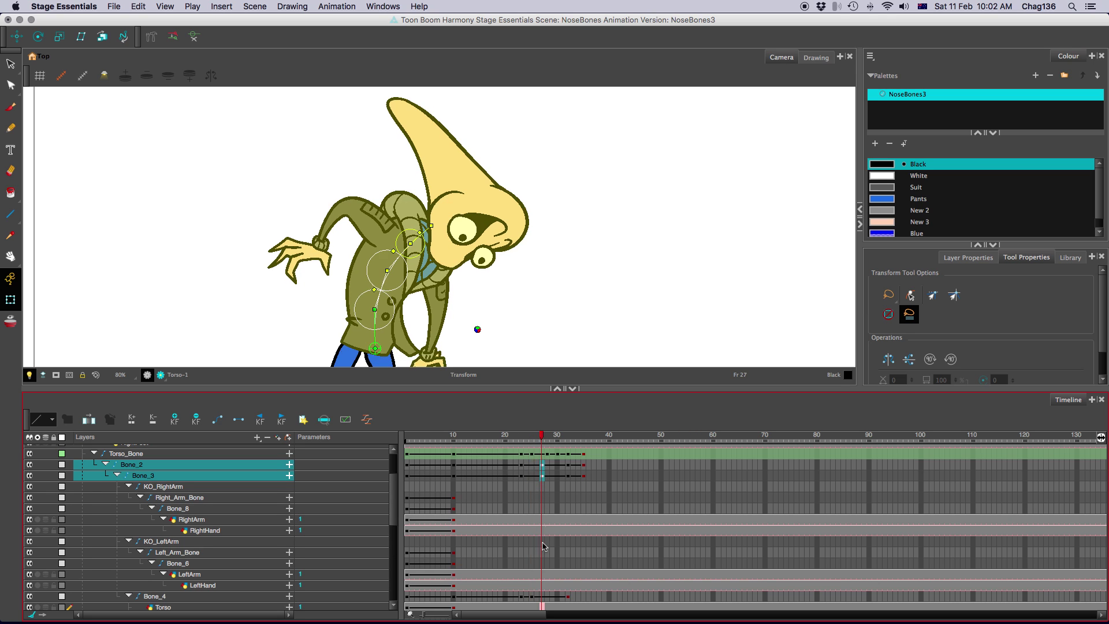
{"action": "left_click", "coordinate": [535, 598]}
{"action": "left_click_drag", "start_coordinate": [583, 464], "coordinate": [590, 480]}
{"action": "left_click", "coordinate": [568, 597]}
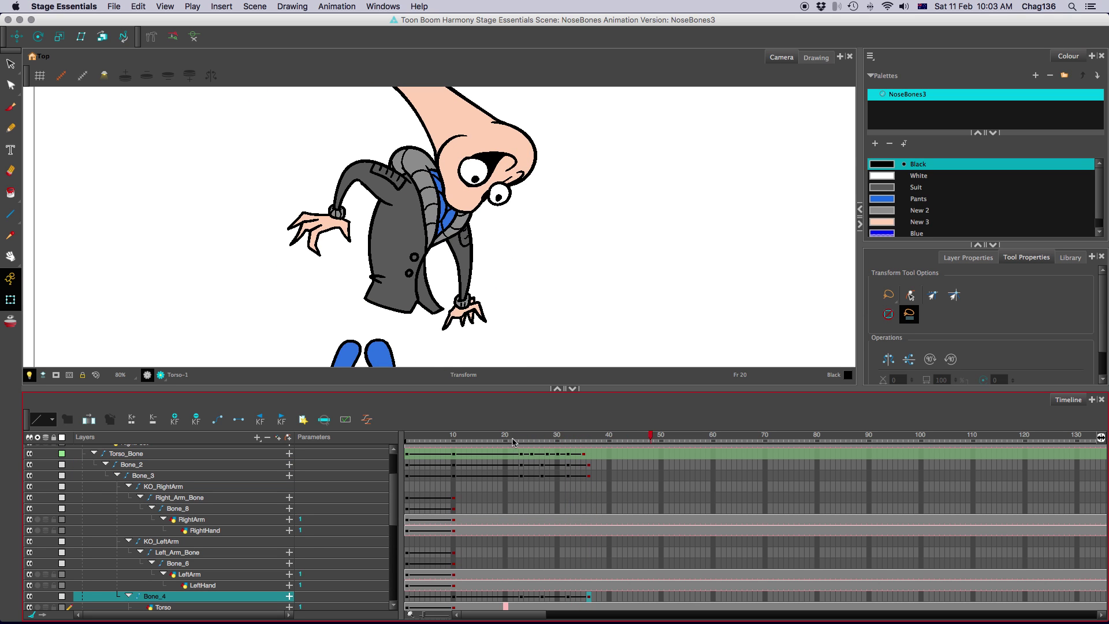
{"action": "left_click", "coordinate": [514, 441]}
{"action": "key", "text": "Return"}
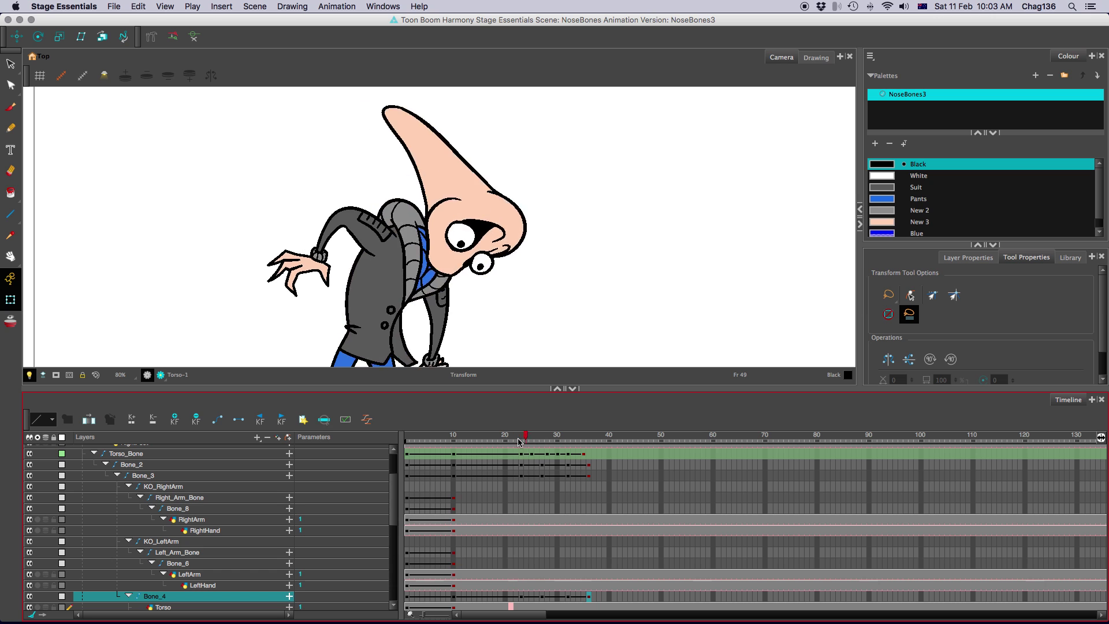
Step: Key Bone_4 at frame 33 and shift the Bone_2 and Bone_3 keys two frames later
{"action": "left_click_drag", "start_coordinate": [574, 465], "coordinate": [574, 484]}
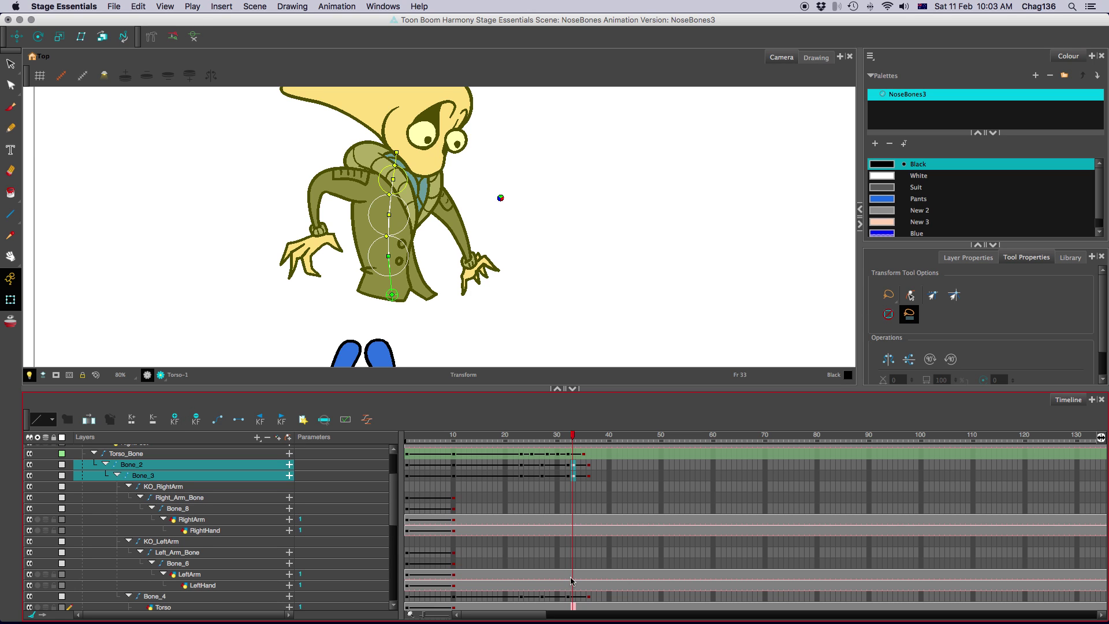
{"action": "left_click", "coordinate": [573, 596]}
{"action": "left_click", "coordinate": [175, 422]}
{"action": "left_click_drag", "start_coordinate": [574, 465], "coordinate": [588, 480]}
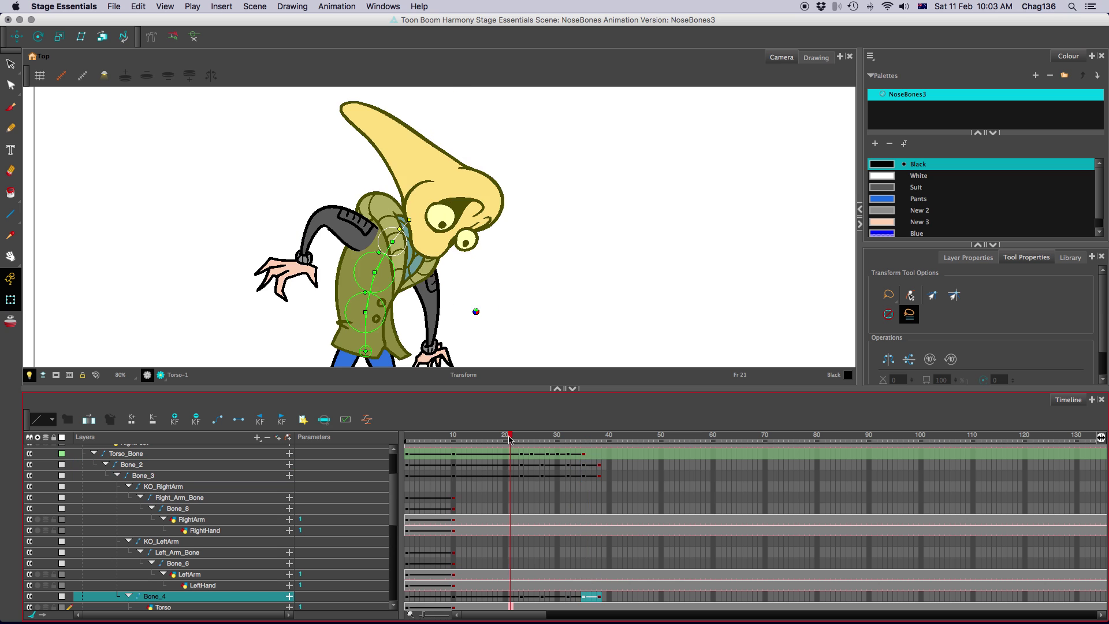
{"action": "key", "text": "shift+Return"}
{"action": "key", "text": "shift+Return"}
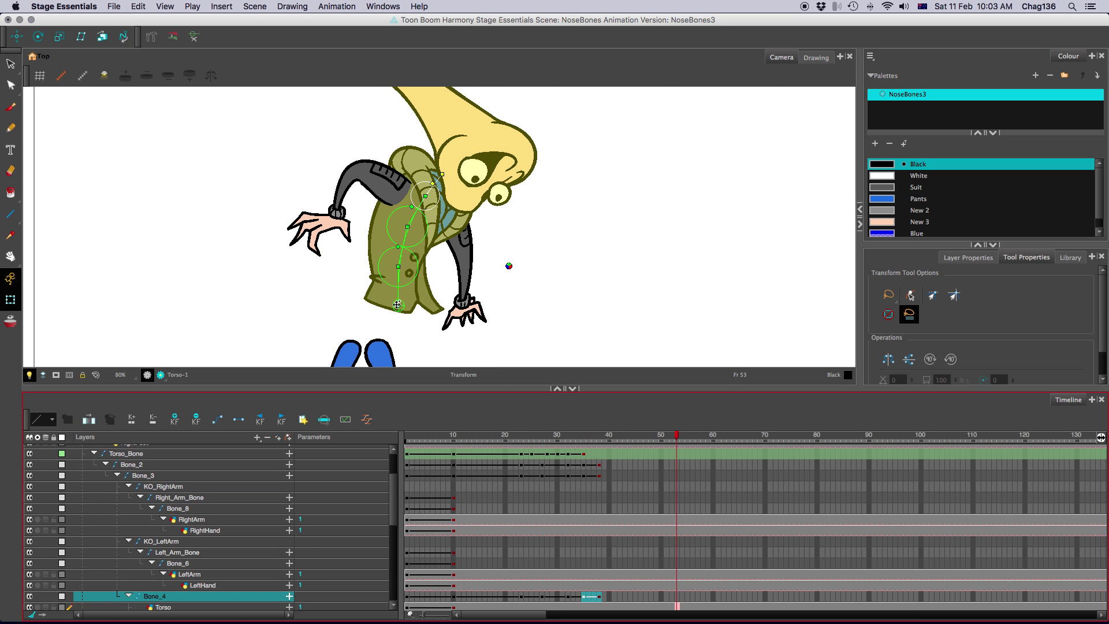
{"action": "left_click", "coordinate": [490, 439]}
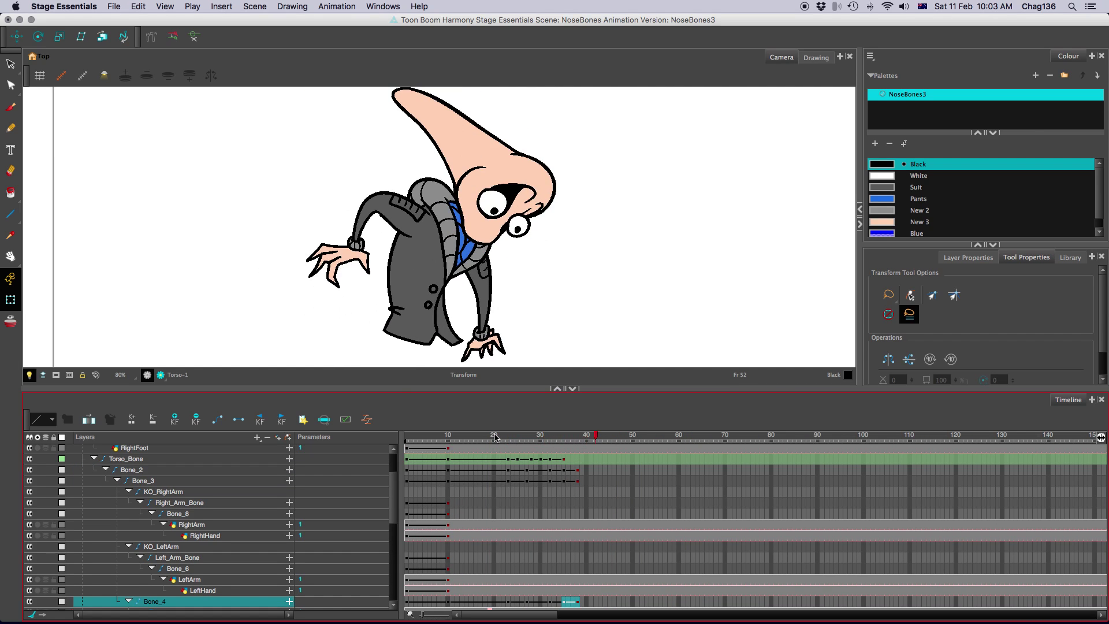
Step: Review the bounce, then add keyframes to Bone_2 and Bone_3 at frame 36
{"action": "left_click", "coordinate": [496, 441]}
{"action": "key", "text": "shift+Return"}
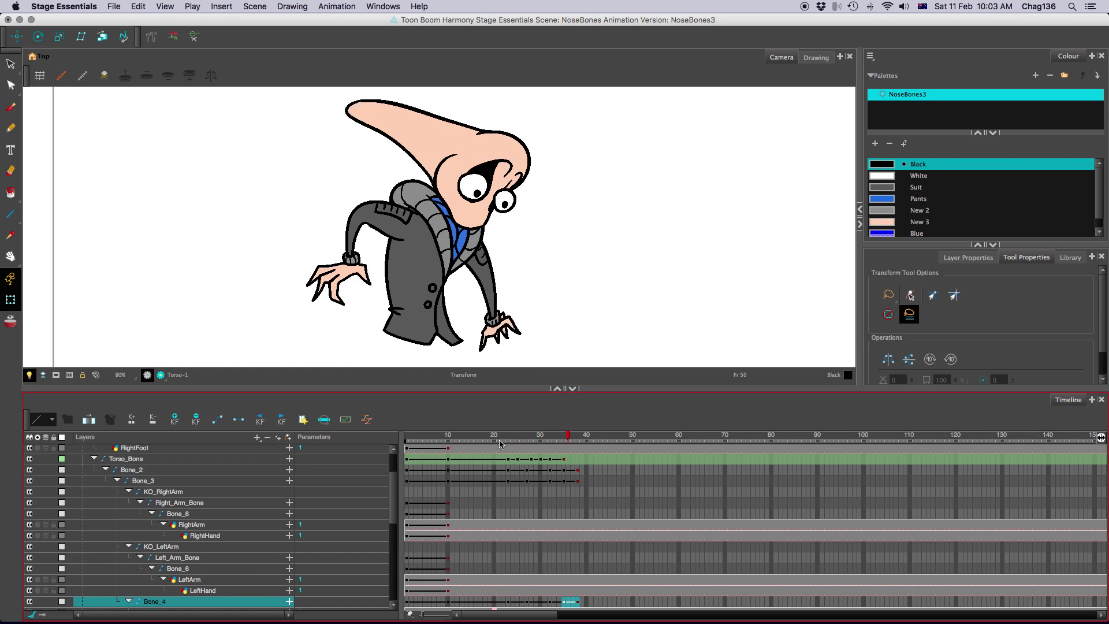
{"action": "key", "text": "shift+Return"}
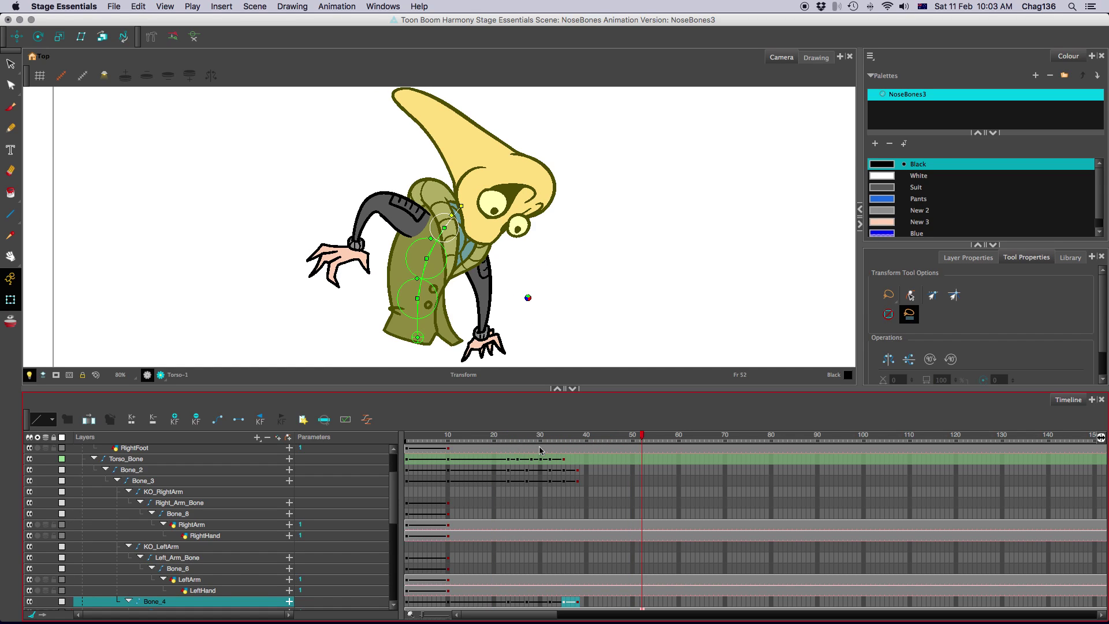
{"action": "left_click", "coordinate": [566, 471]}
{"action": "left_click_drag", "start_coordinate": [568, 471], "coordinate": [568, 481]}
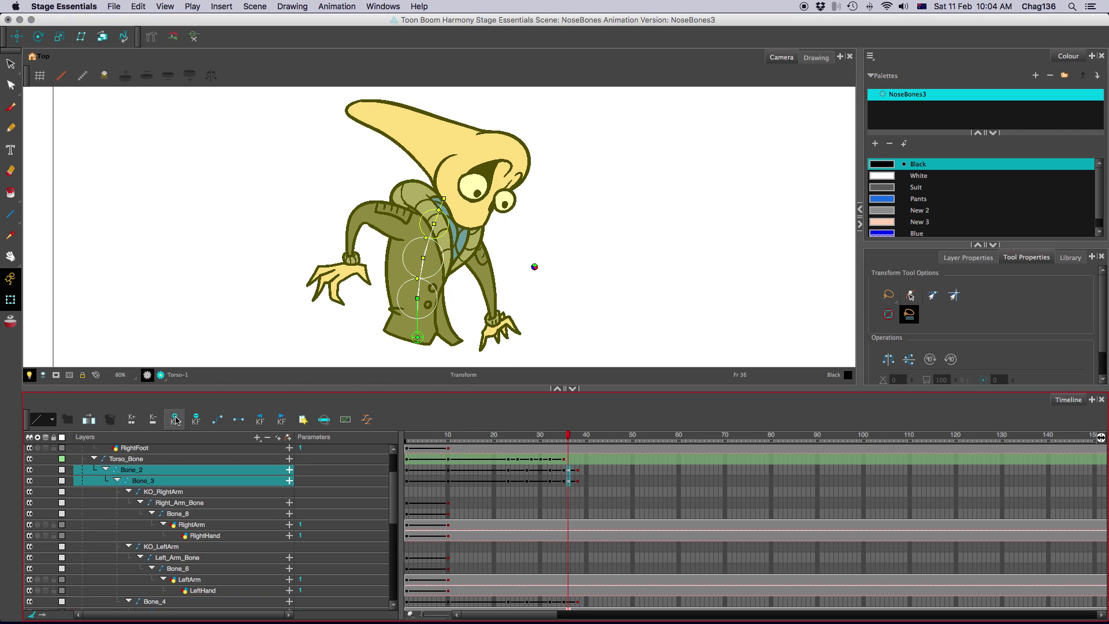
{"action": "left_click", "coordinate": [176, 422]}
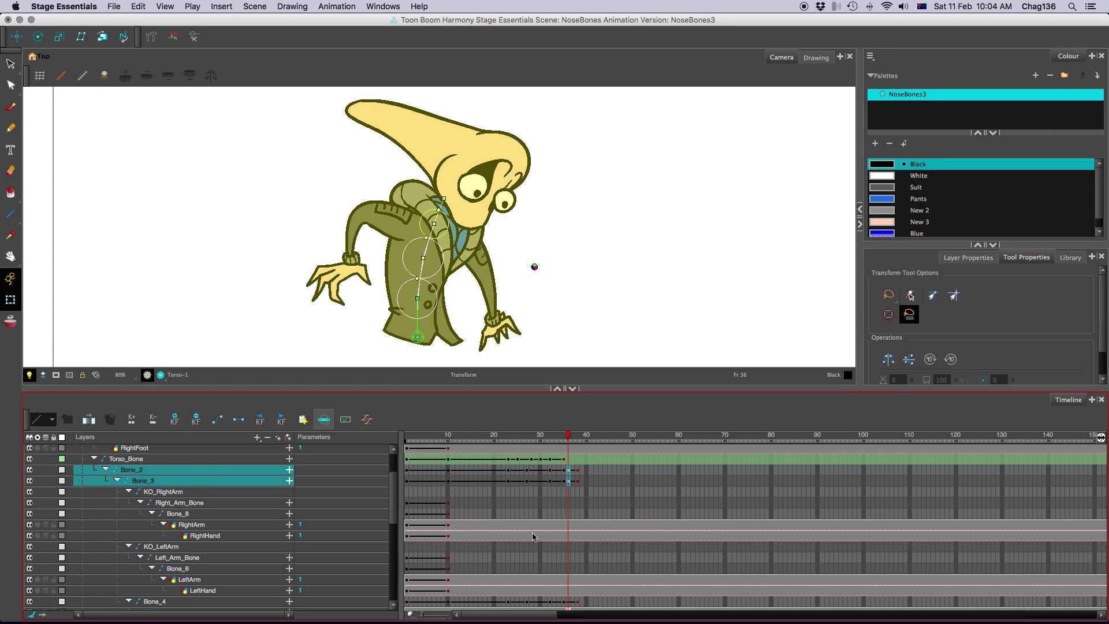
Step: Check the Bone_4 and Bone_2/Bone_3 cells at frames 36–38, then replay from frame 22
{"action": "left_click", "coordinate": [569, 602]}
{"action": "mouse_move", "coordinate": [569, 470]}
{"action": "left_mouse_down"}
{"action": "mouse_move", "coordinate": [577, 486]}
{"action": "mouse_move", "coordinate": [571, 463]}
{"action": "left_mouse_up"}
{"action": "left_click", "coordinate": [577, 602]}
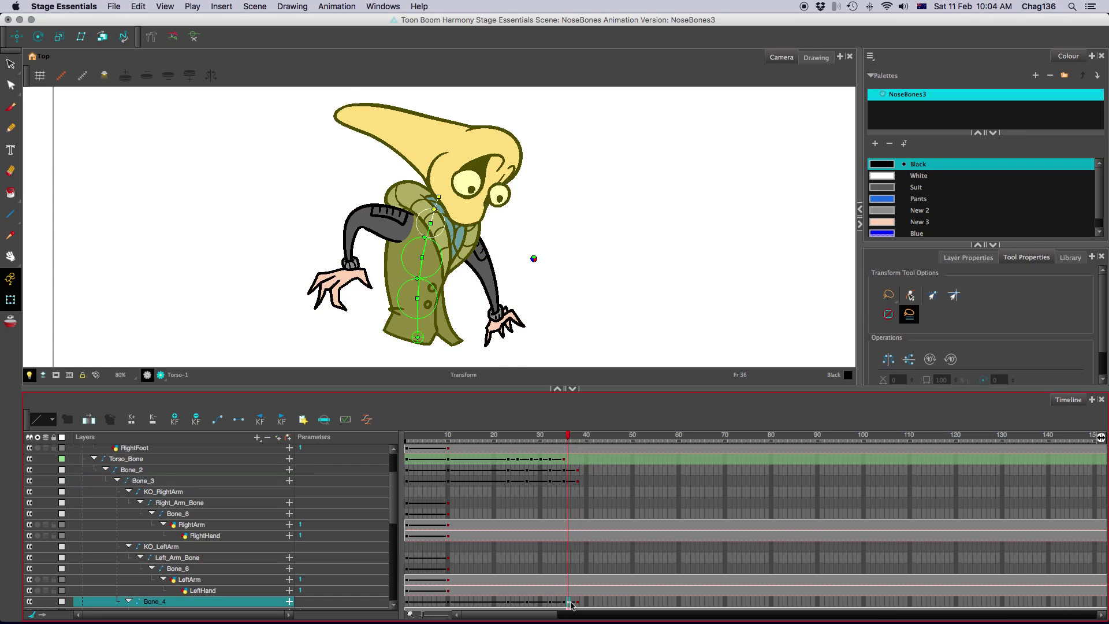
{"action": "left_click_drag", "start_coordinate": [560, 439], "coordinate": [500, 438]}
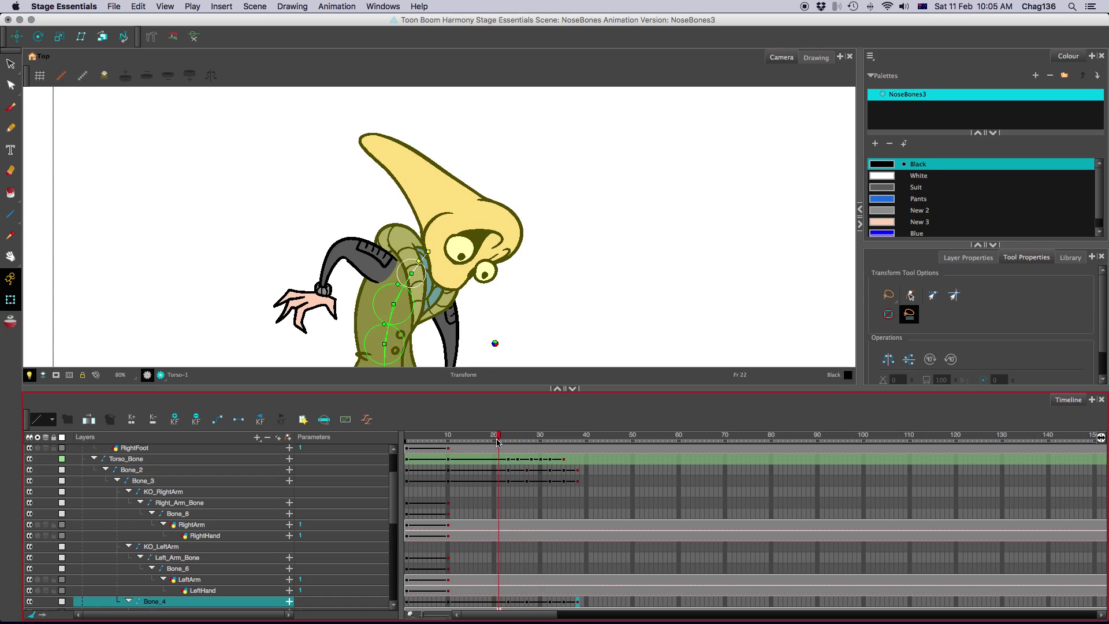
{"action": "key", "text": "Return"}
{"action": "left_click", "coordinate": [504, 441]}
{"action": "key", "text": "Return"}
Step: Replay the staggered bounce from frame 20 and set the start back to frame 22
{"action": "left_click", "coordinate": [545, 438]}
{"action": "left_click", "coordinate": [545, 439]}
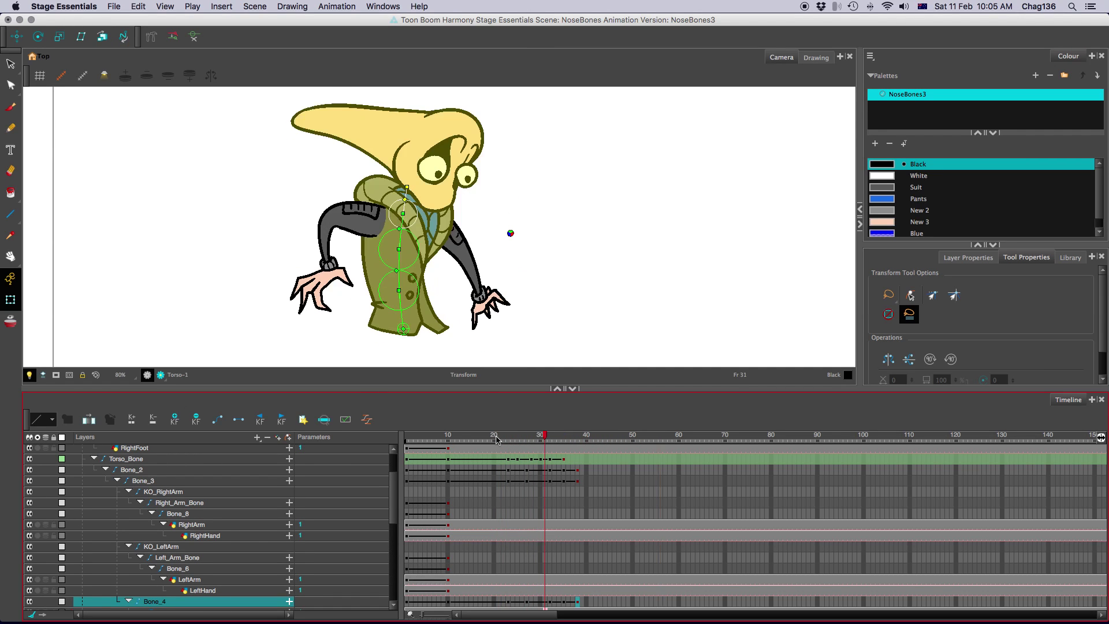
{"action": "left_click", "coordinate": [498, 438]}
{"action": "key", "text": "Return"}
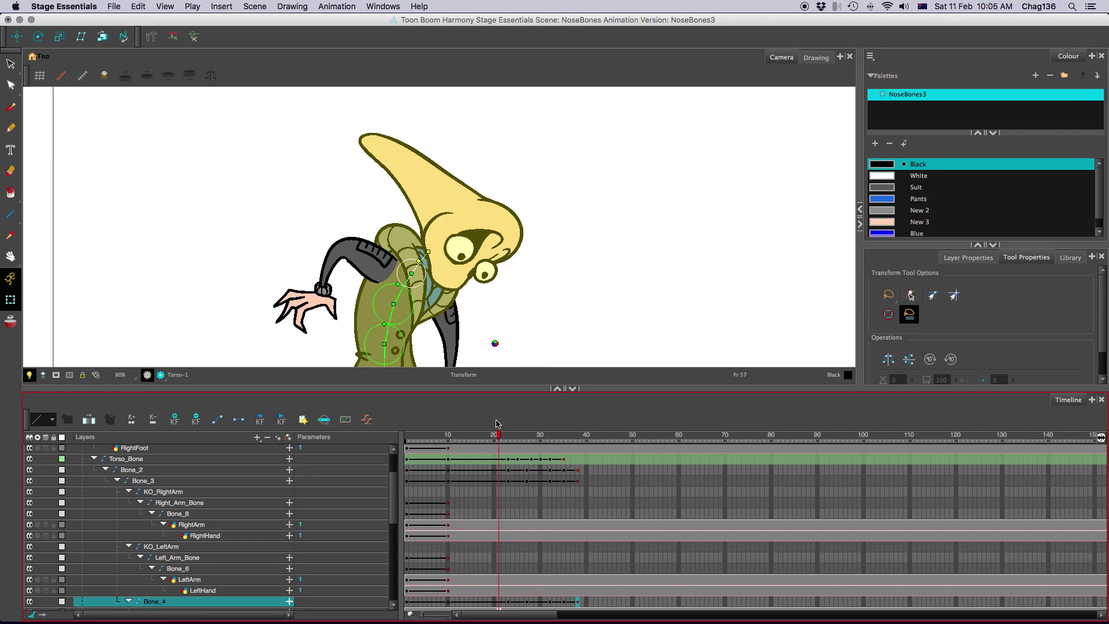
{"action": "key", "text": "Return"}
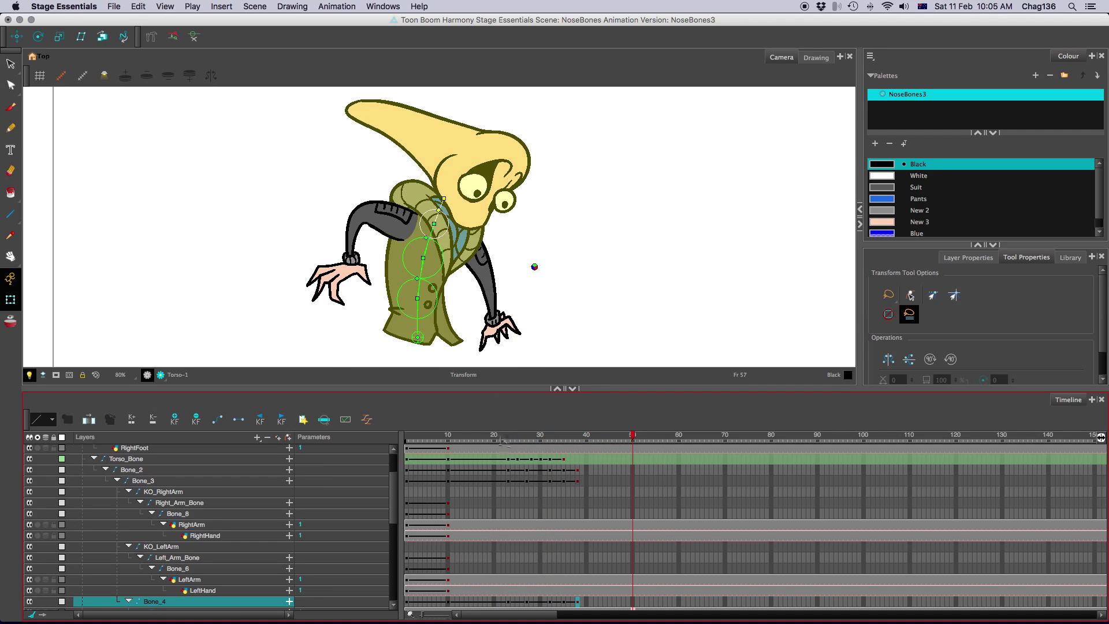
{"action": "left_click", "coordinate": [499, 438]}
{"action": "left_click", "coordinate": [504, 441]}
Step: Select the Bone_2, Bone_3 and Bone_4 keys at frame 33 and replay the bounce from frame 21
{"action": "key", "text": "Return"}
{"action": "left_click", "coordinate": [555, 474]}
{"action": "left_click_drag", "start_coordinate": [555, 482], "coordinate": [559, 471]}
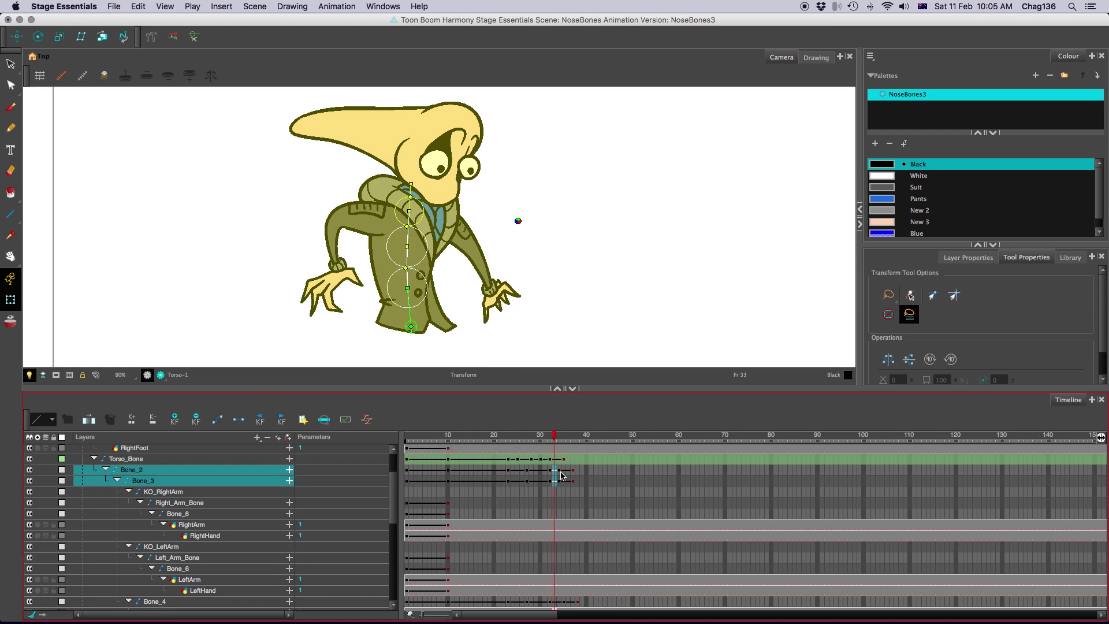
{"action": "left_click", "coordinate": [555, 602]}
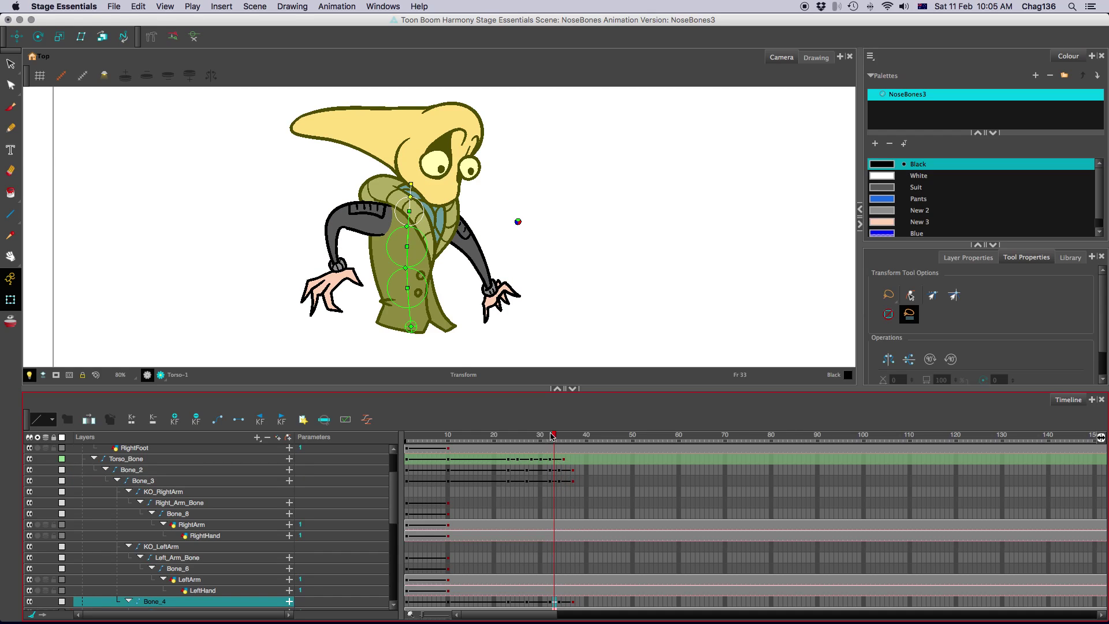
{"action": "left_click_drag", "start_coordinate": [530, 441], "coordinate": [495, 443]}
{"action": "key", "text": "Return"}
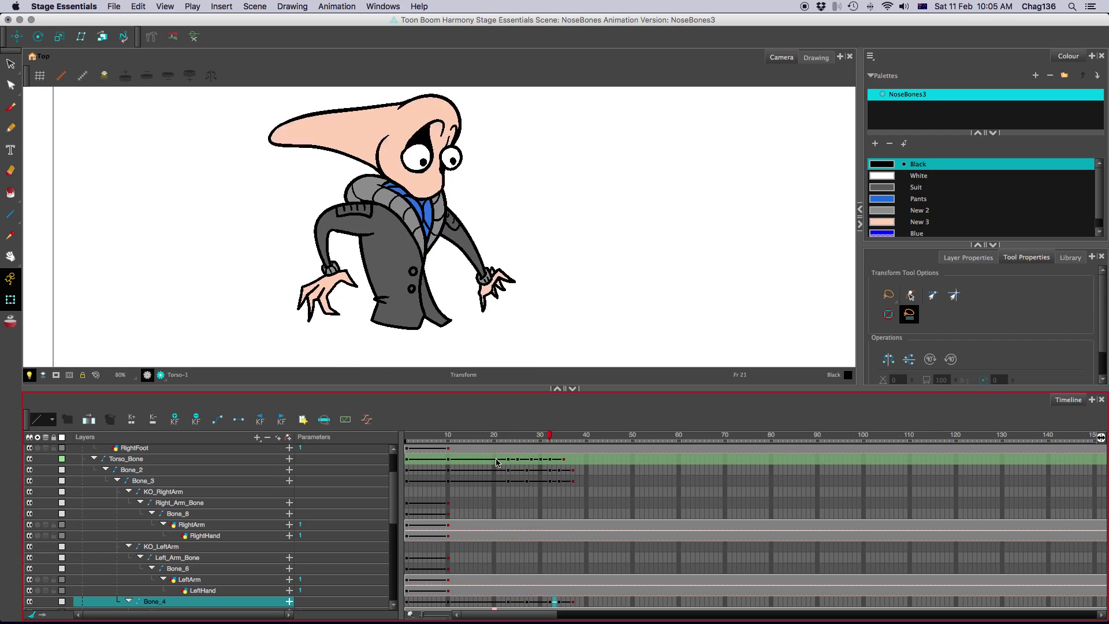